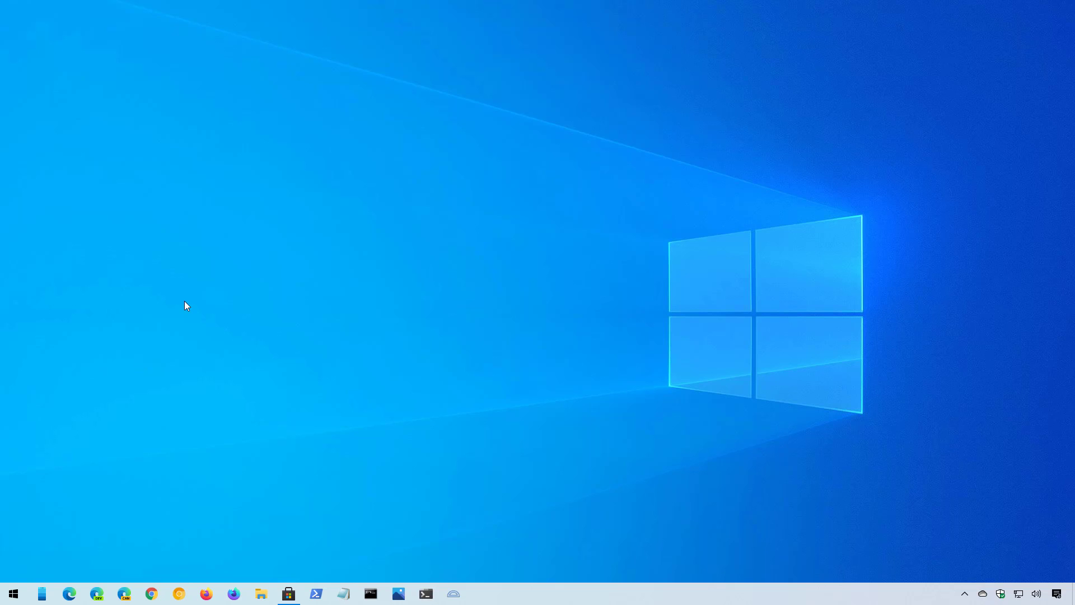
Step: Enable Windows Subsystem for Linux and Virtual Machine Platform in Windows Features and apply
{"action": "key", "text": "super"}
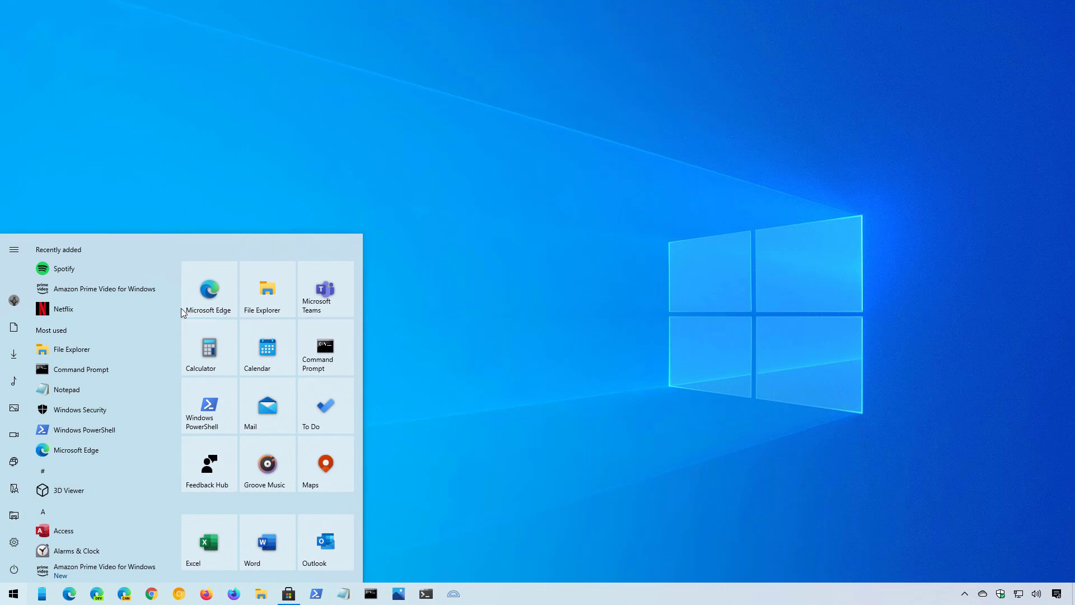
{"action": "type", "text": "turn "}
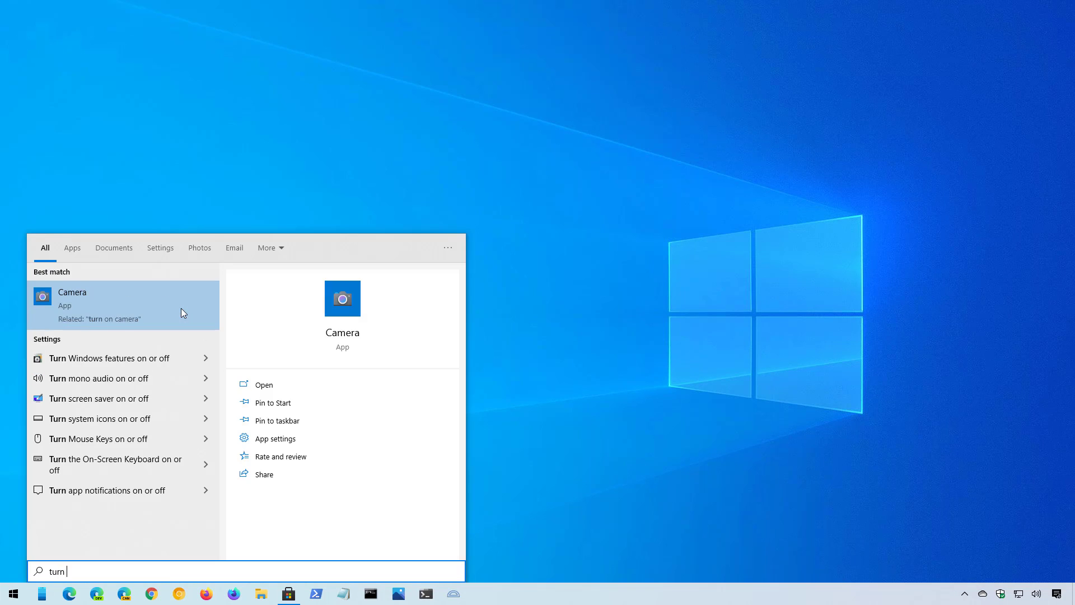
{"action": "type", "text": "o"}
{"action": "key", "text": "BackSpace"}
{"action": "type", "text": "windows"}
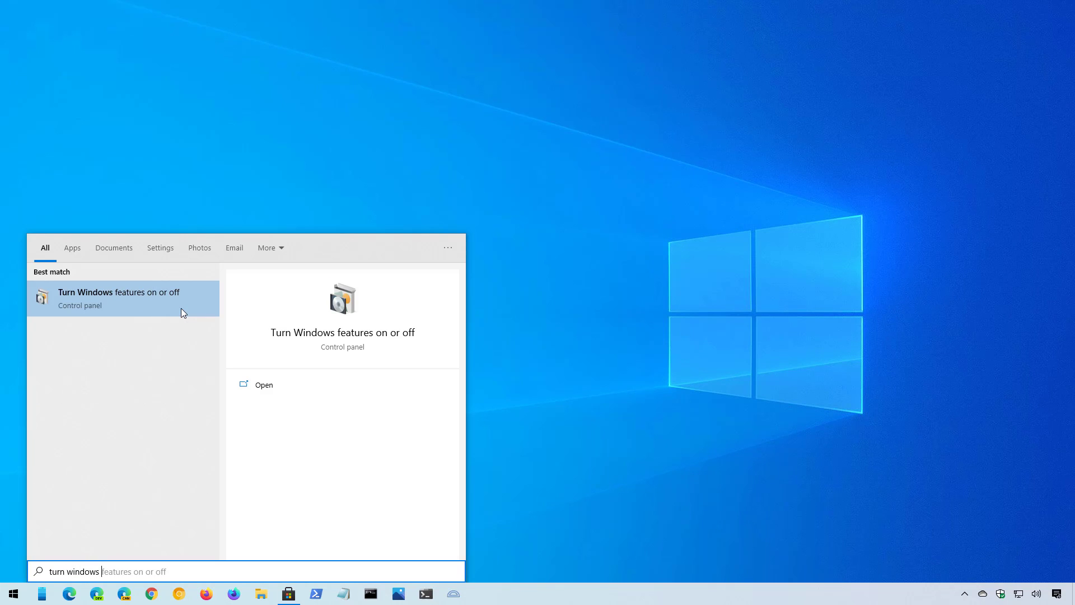
{"action": "type", "text": " feature"}
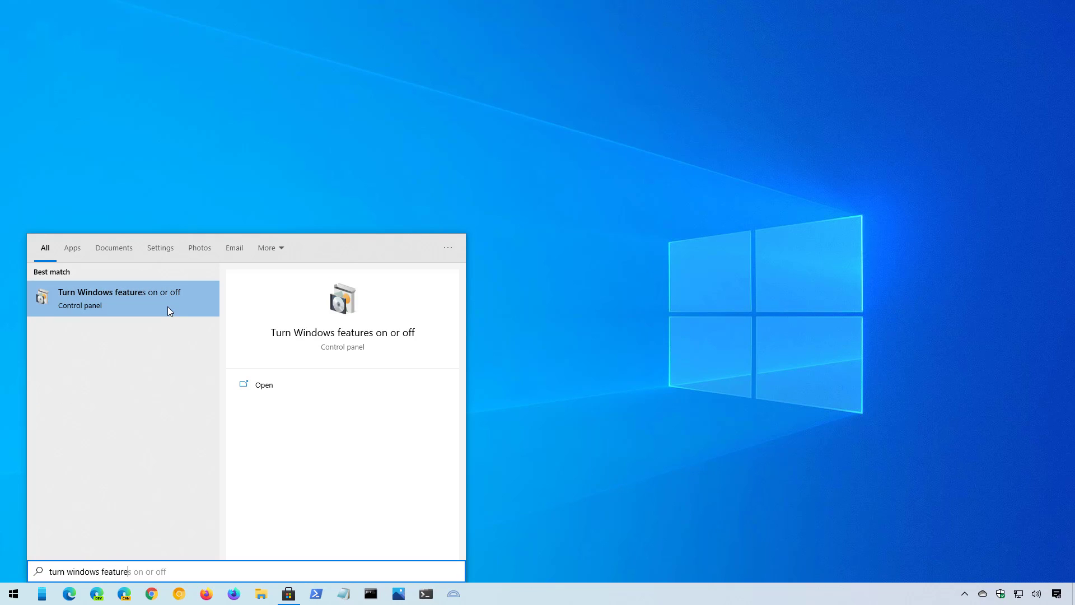
{"action": "left_click", "coordinate": [166, 303]}
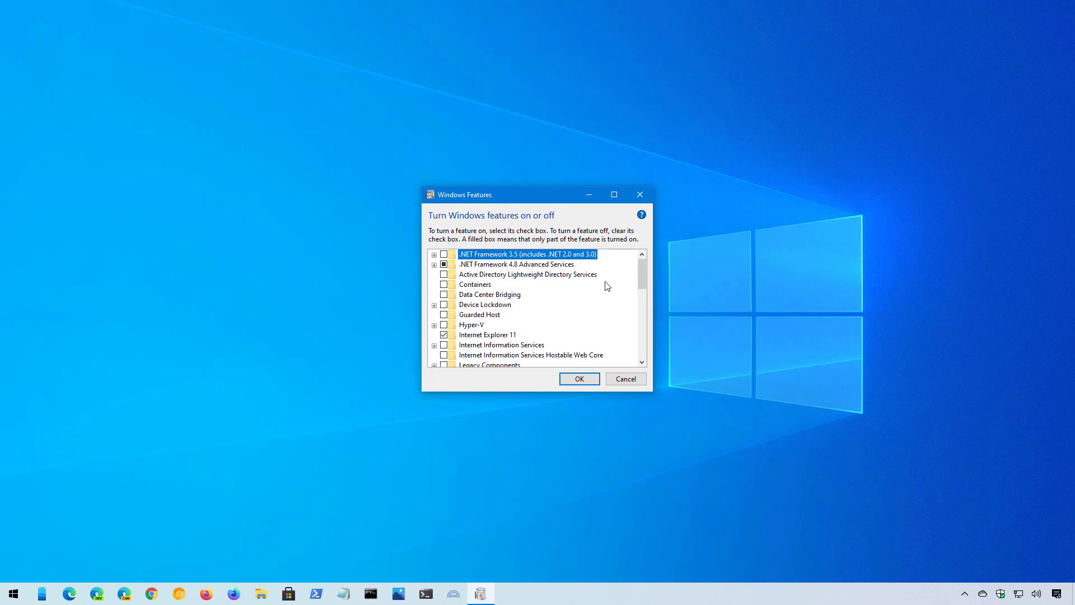
{"action": "left_click_drag", "start_coordinate": [643, 276], "coordinate": [636, 362]}
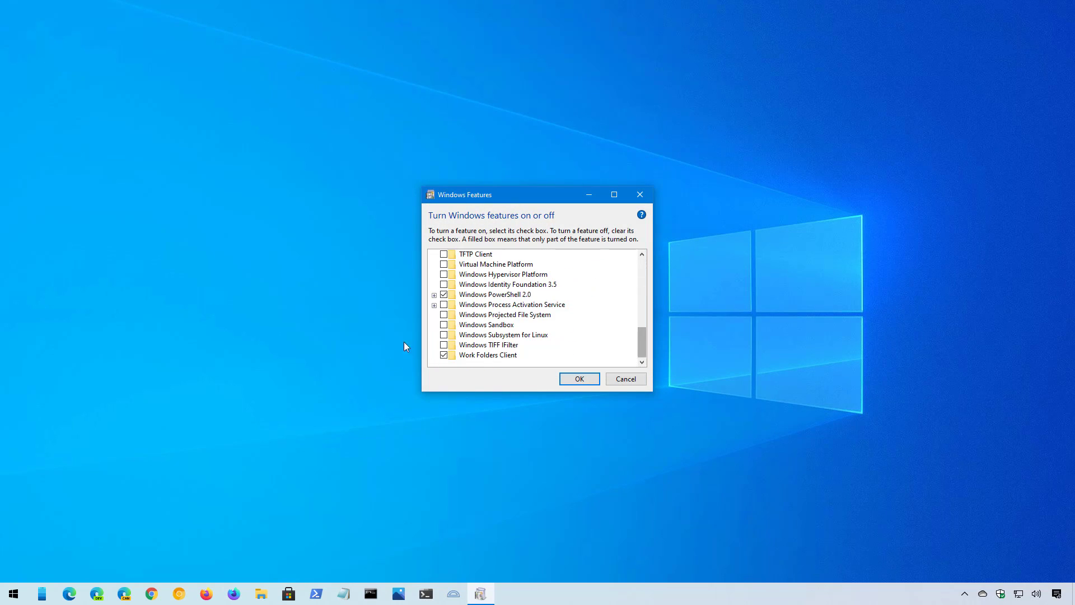
{"action": "left_click", "coordinate": [445, 336]}
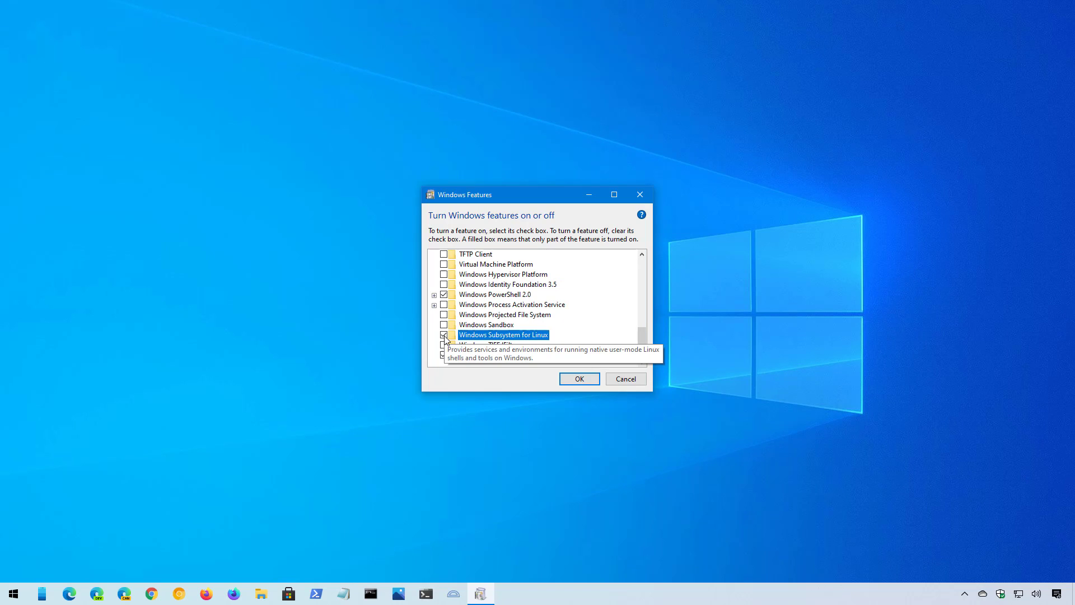
{"action": "left_click", "coordinate": [445, 264]}
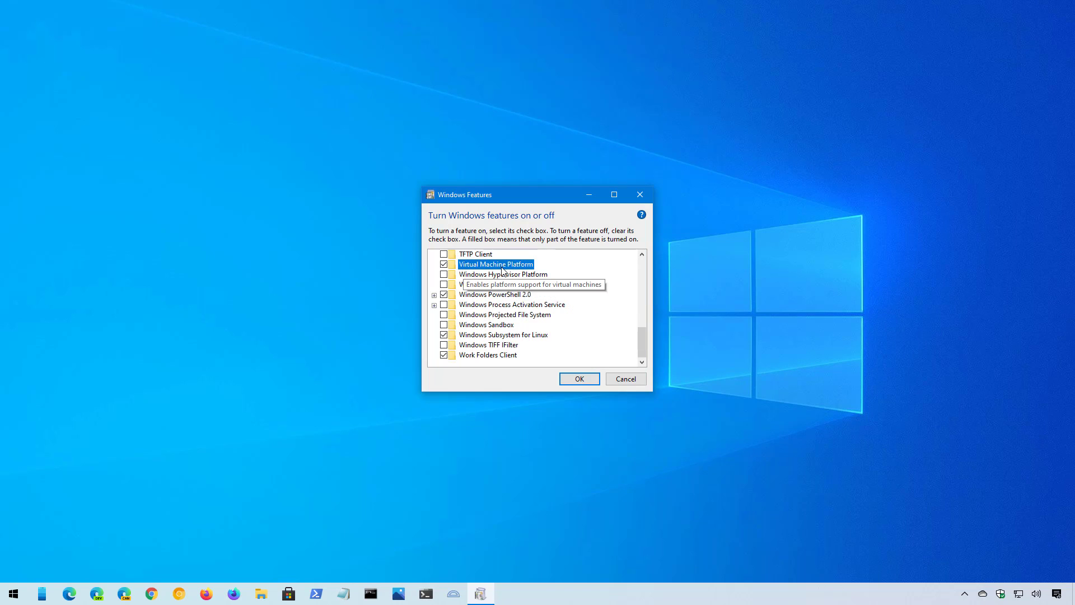
{"action": "left_click", "coordinate": [579, 380]}
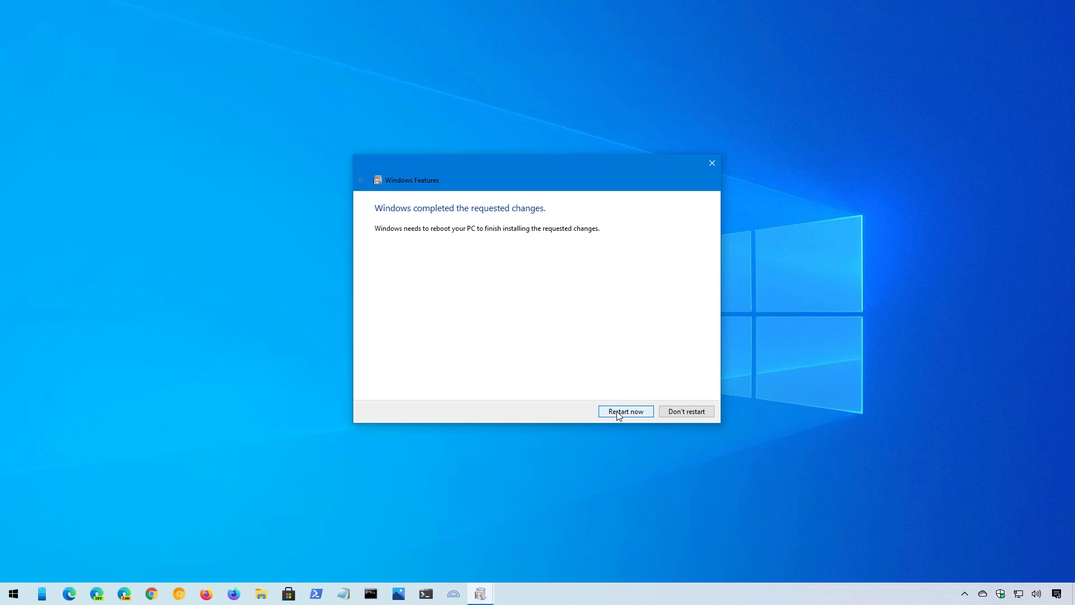
Step: Restart the PC now and dismiss the lock screen to sign back in
{"action": "left_click", "coordinate": [617, 412]}
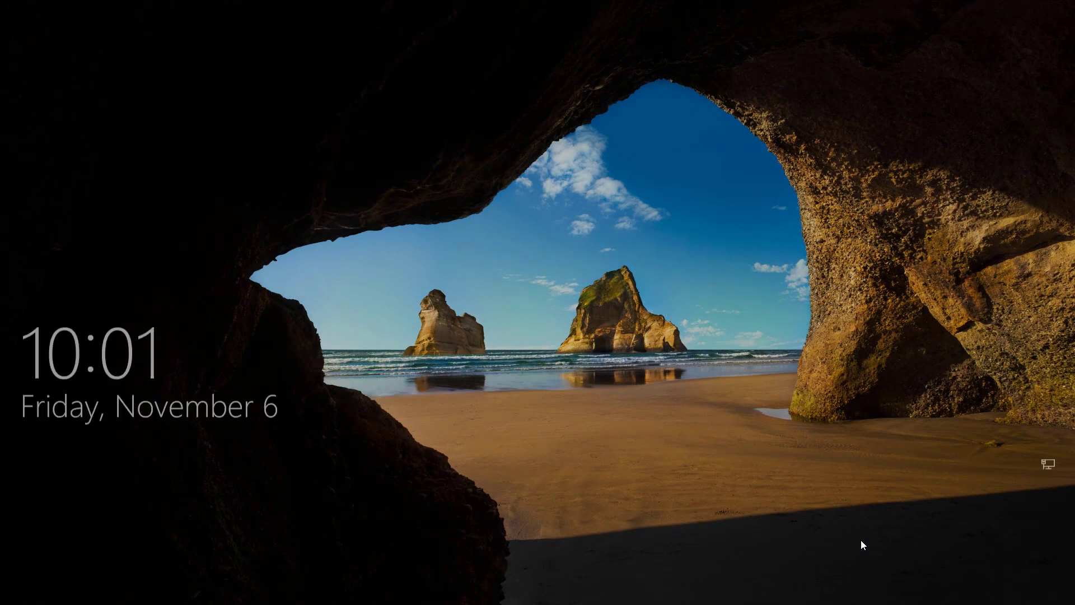
{"action": "left_click", "coordinate": [765, 460]}
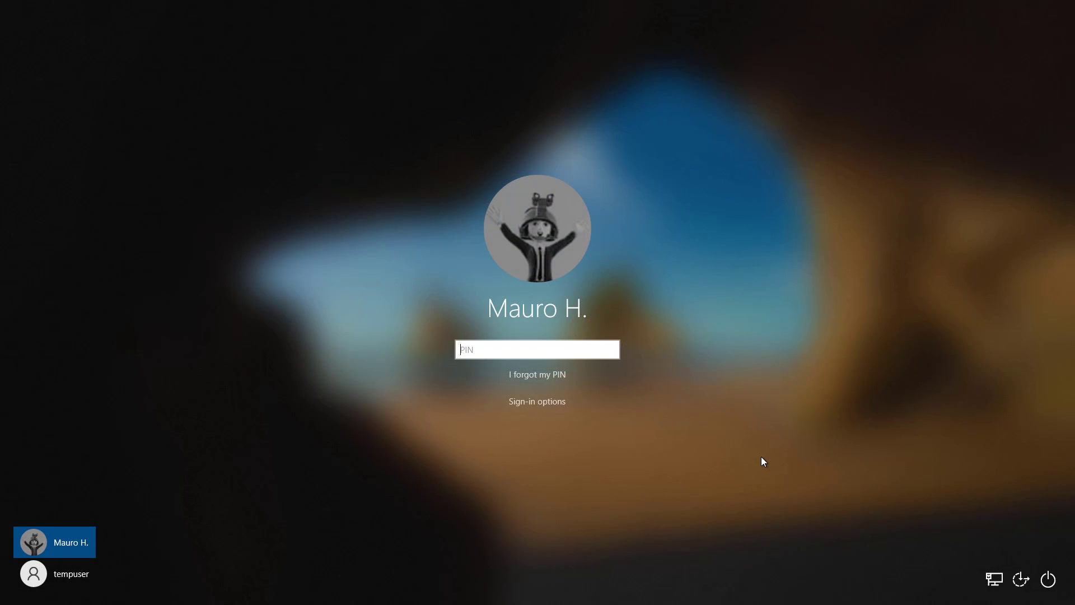
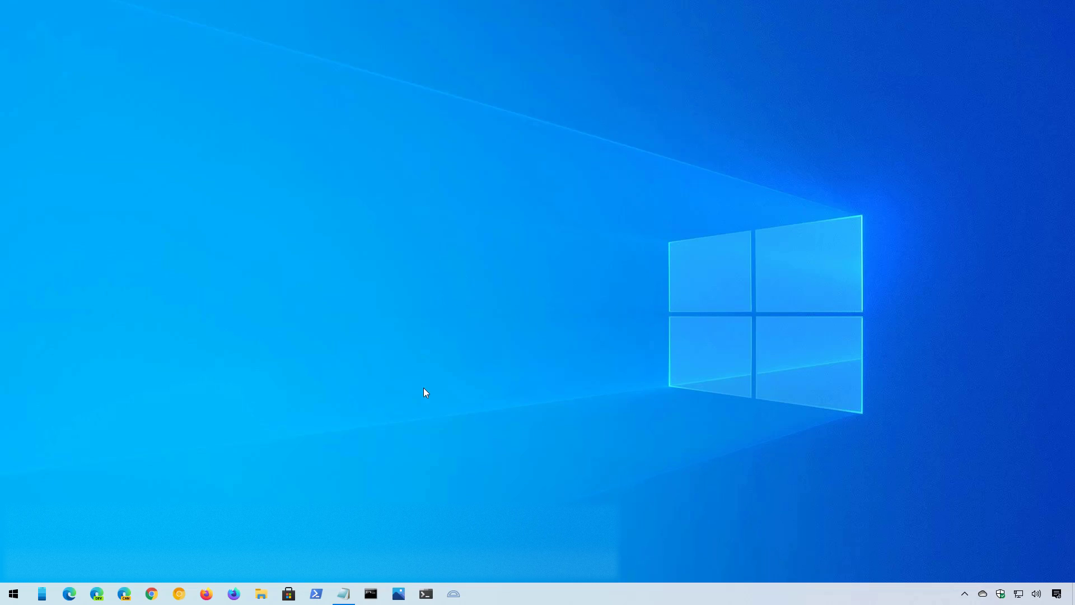
Step: Copy the WSL update download link from the Notepad note
{"action": "left_click", "coordinate": [343, 594]}
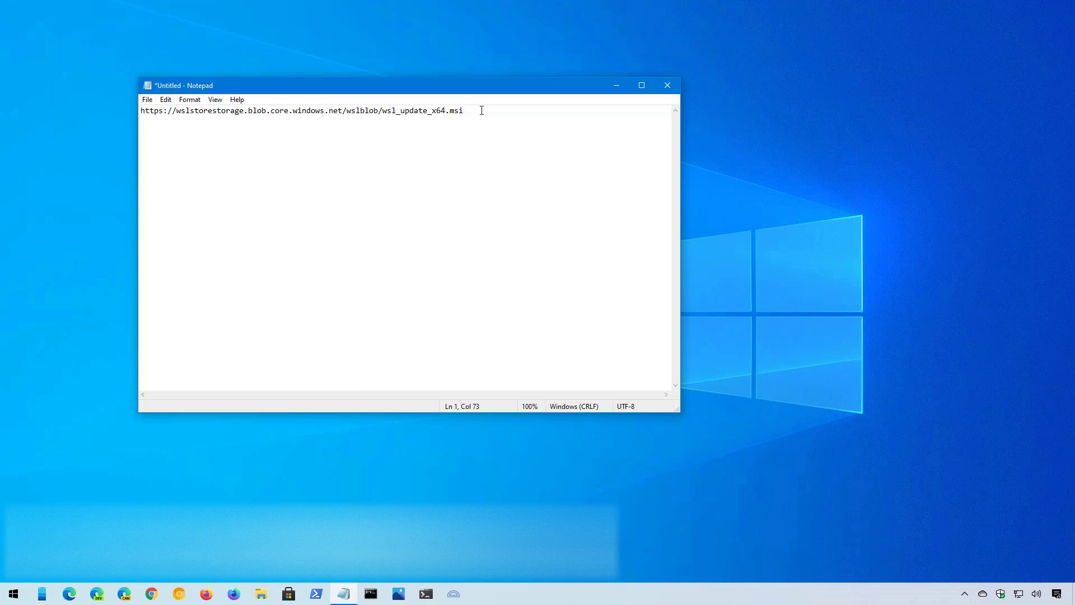
{"action": "left_click_drag", "start_coordinate": [482, 110], "coordinate": [134, 112]}
{"action": "right_click", "coordinate": [168, 116]}
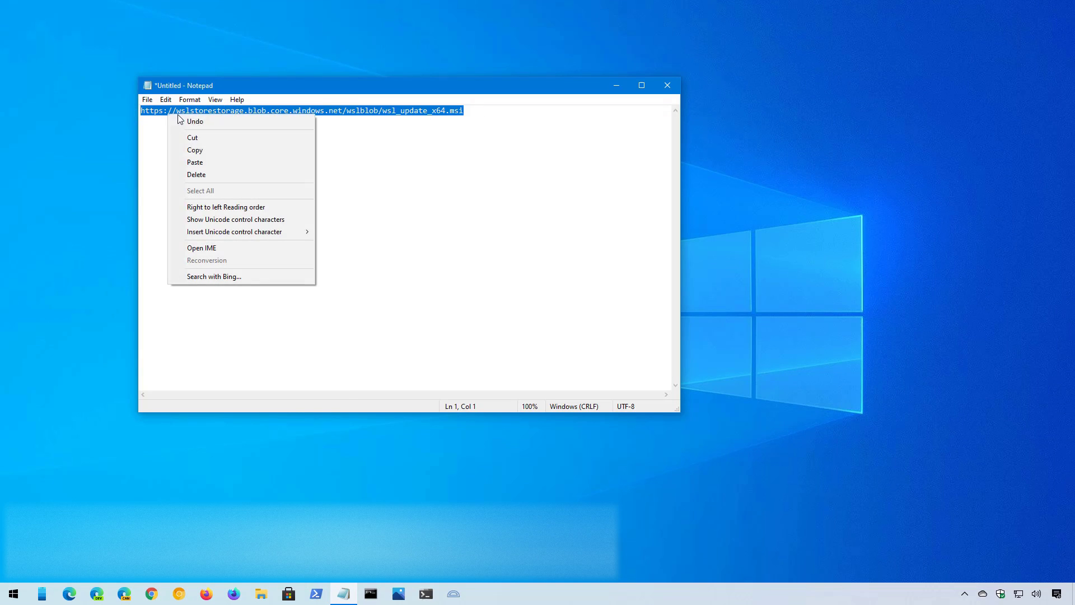
{"action": "left_click", "coordinate": [211, 152]}
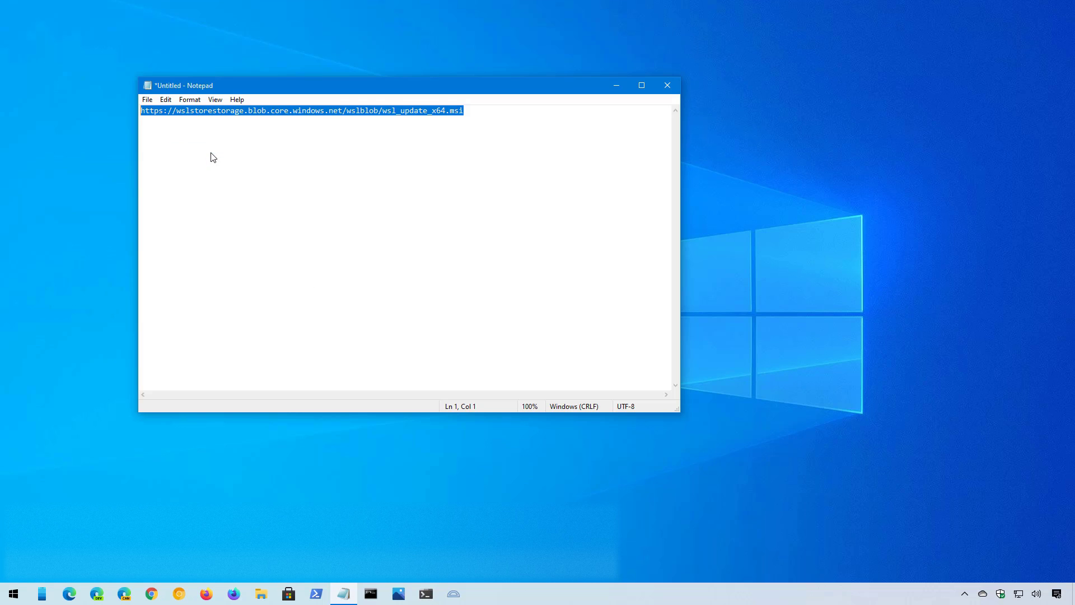
Step: Paste the link into a new Edge window, download the installer, and open it
{"action": "left_click", "coordinate": [70, 594]}
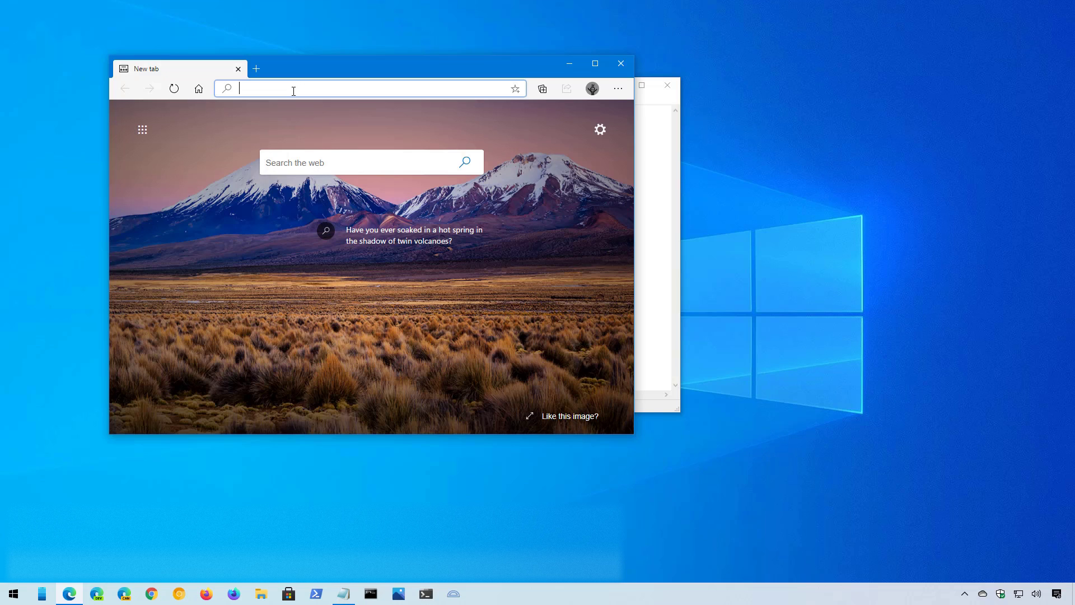
{"action": "key", "text": "ctrl+v"}
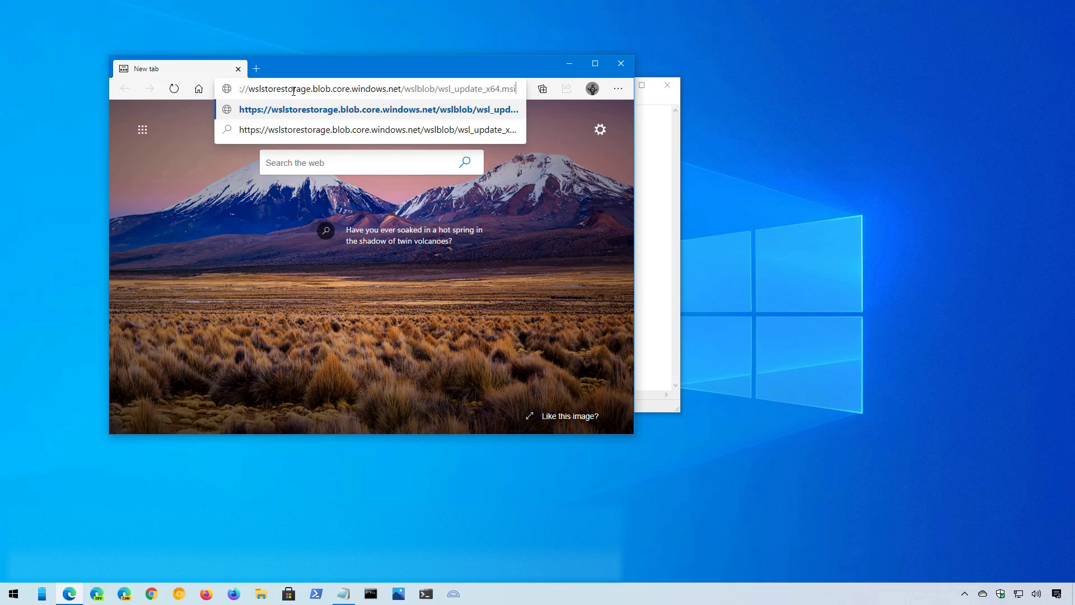
{"action": "key", "text": "Return"}
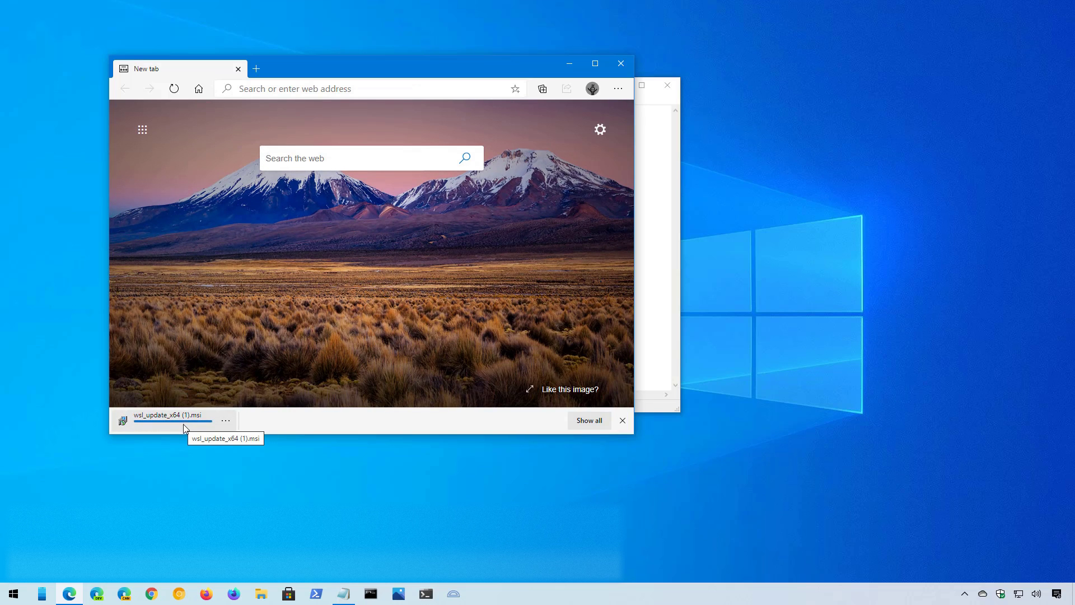
{"action": "left_click", "coordinate": [185, 427]}
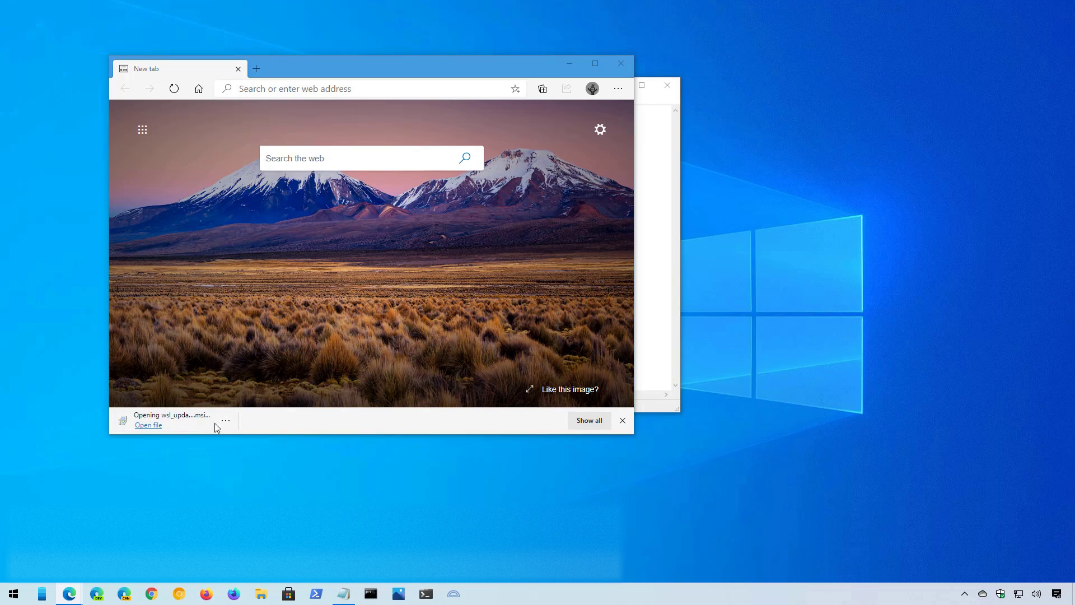
Step: Minimize Edge and Notepad, then install the WSL update, approving UAC, and finish
{"action": "left_click", "coordinate": [567, 67]}
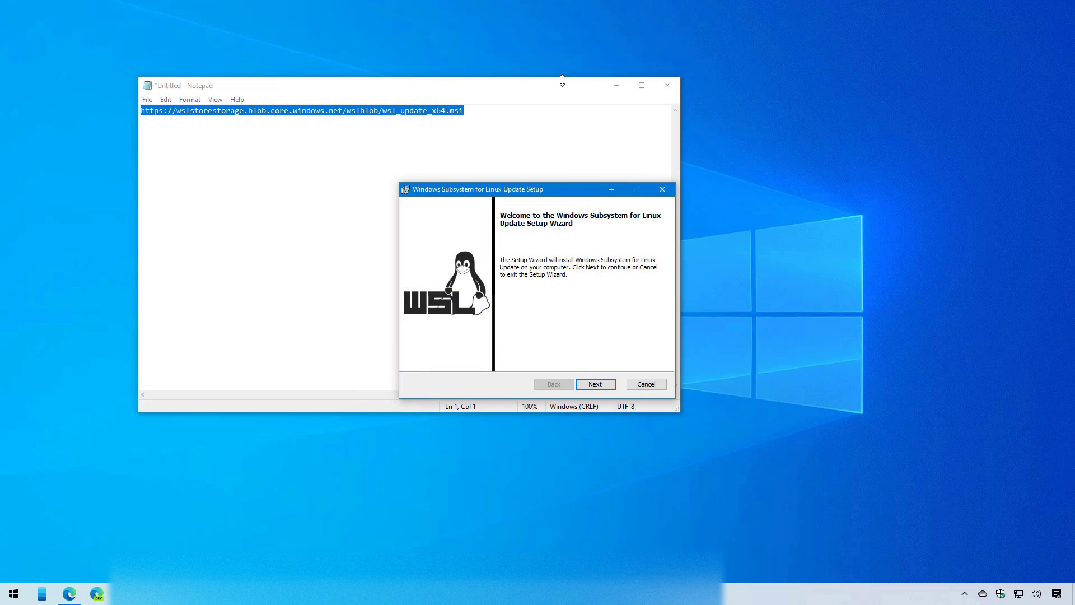
{"action": "left_click", "coordinate": [613, 85]}
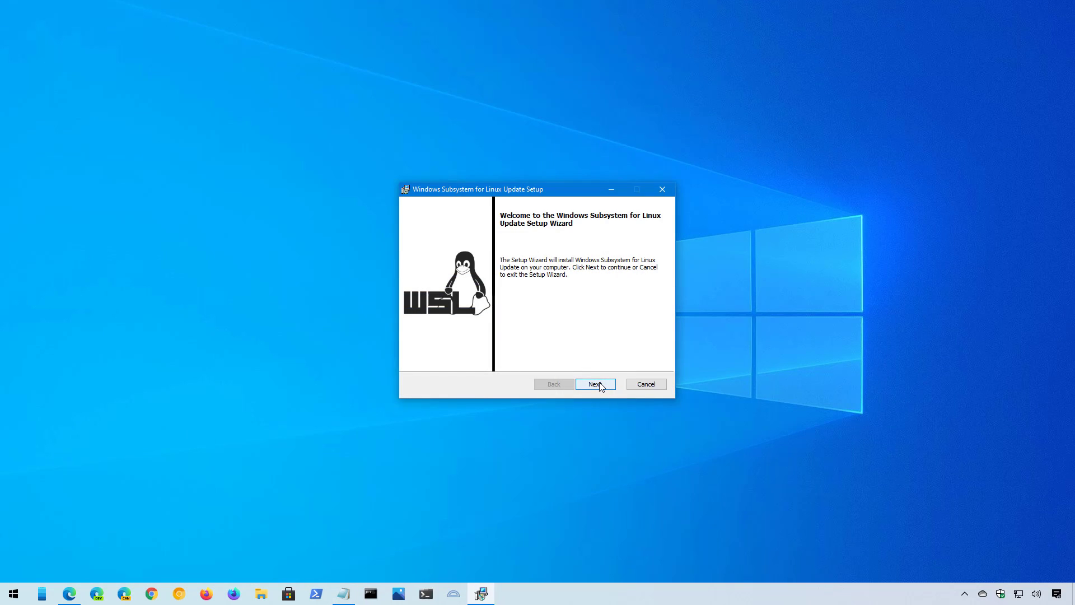
{"action": "left_click", "coordinate": [599, 386]}
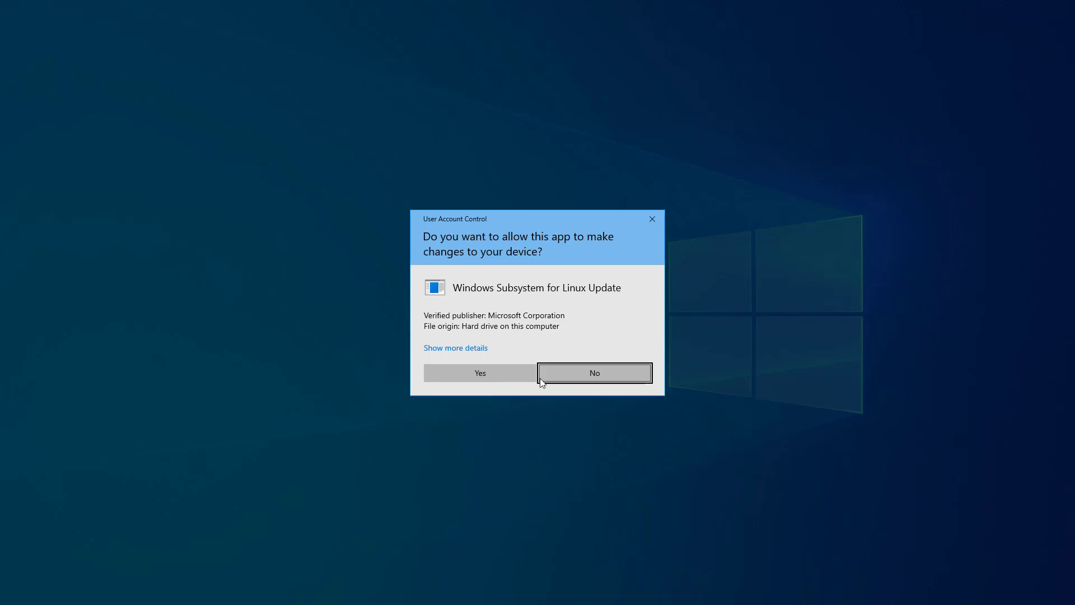
{"action": "left_click", "coordinate": [491, 377]}
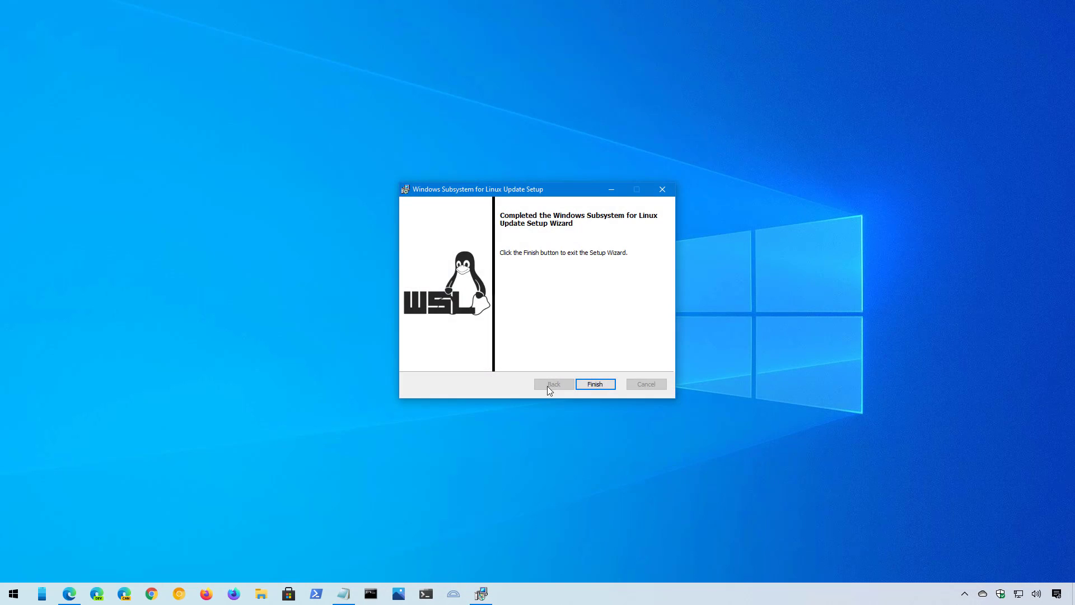
{"action": "left_click", "coordinate": [597, 387]}
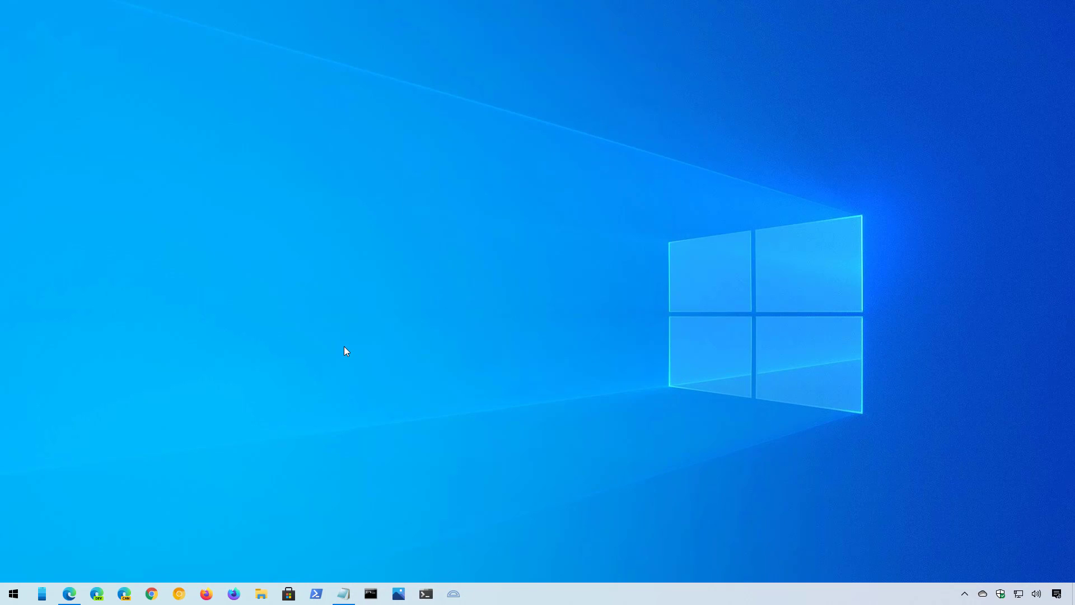
Step: Run wsl --set-default-version 2 in an administrator PowerShell session
{"action": "key", "text": "super"}
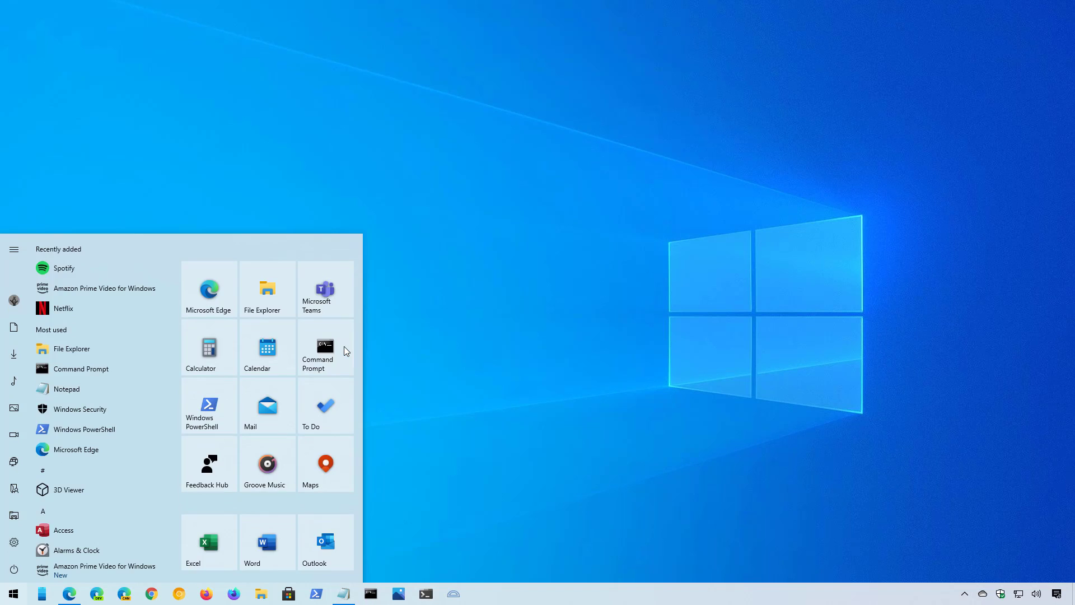
{"action": "type", "text": "power"}
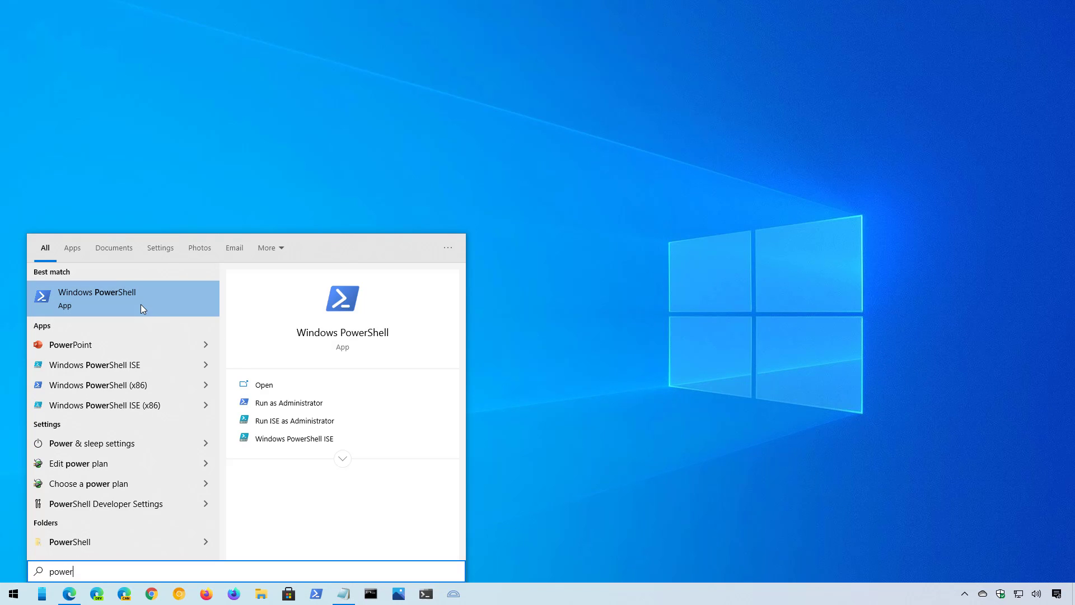
{"action": "right_click", "coordinate": [141, 304]}
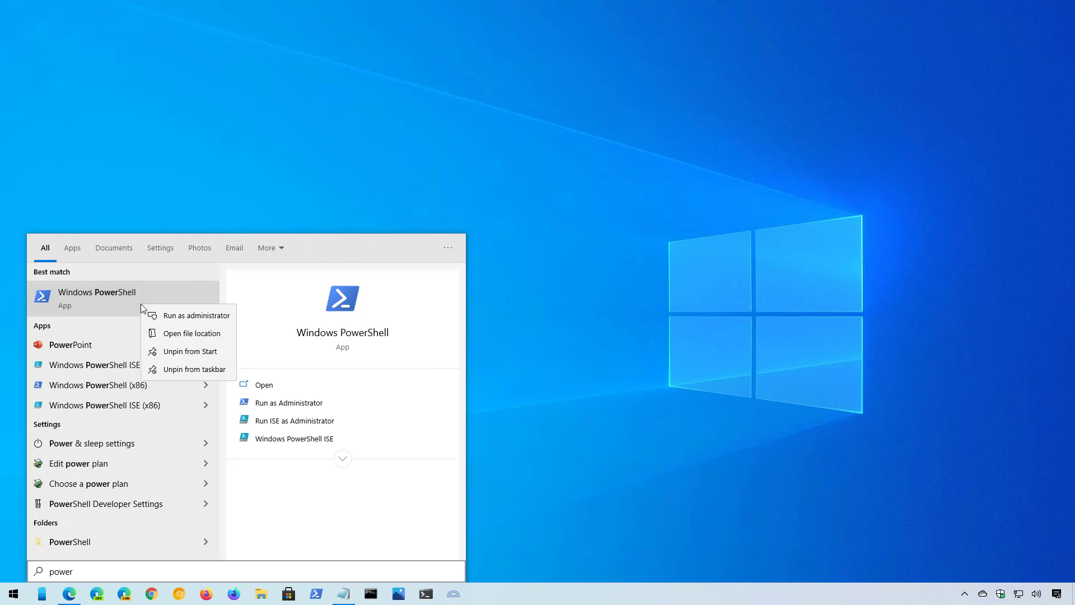
{"action": "left_click", "coordinate": [174, 317]}
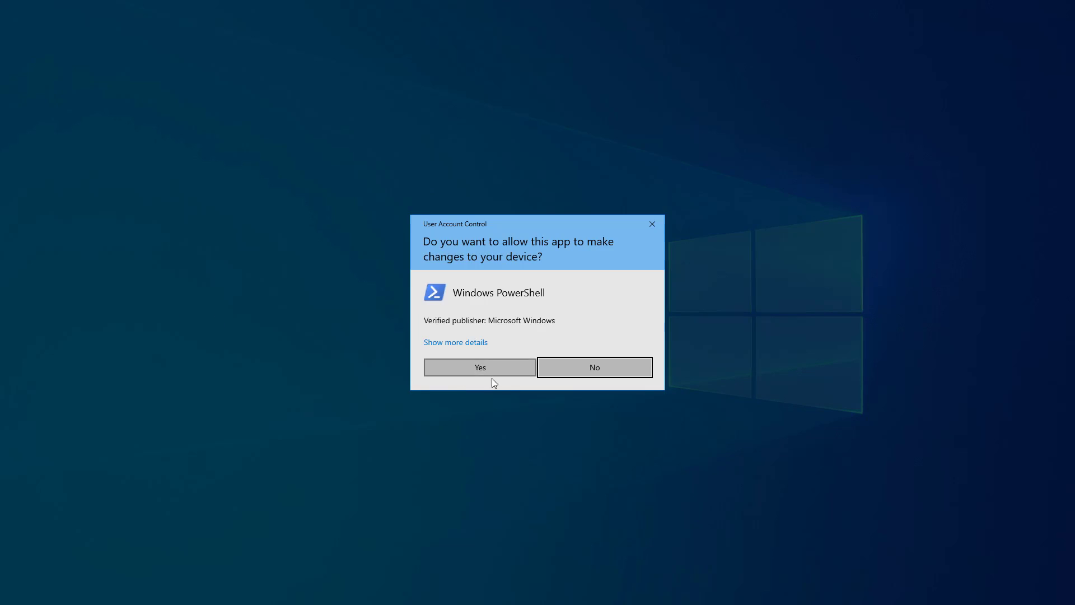
{"action": "left_click", "coordinate": [501, 370]}
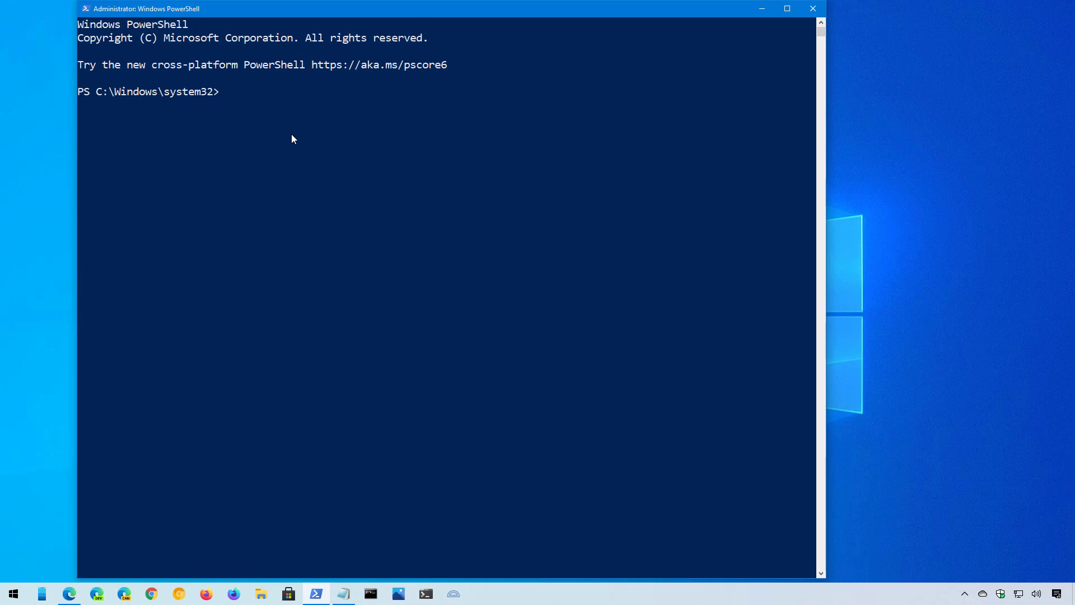
{"action": "type", "text": "wsl --set-default-version 2"}
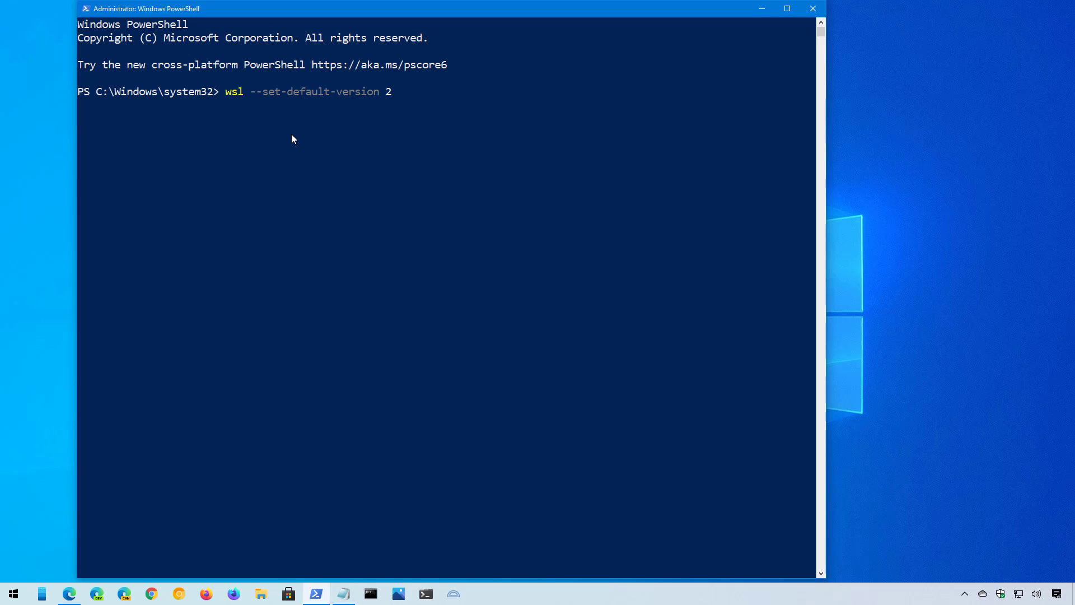
{"action": "key", "text": "Return"}
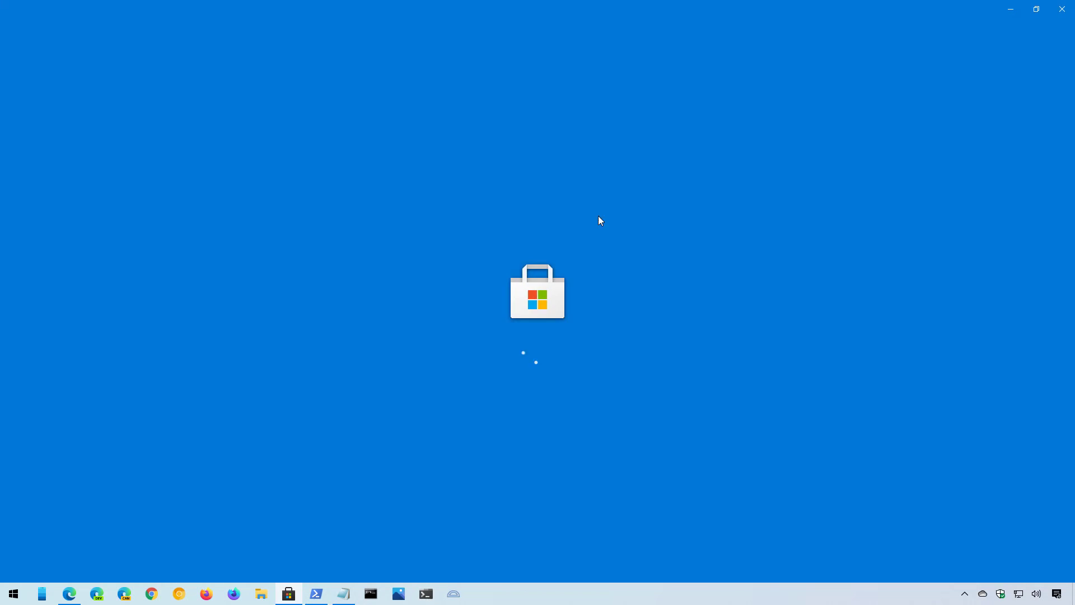
Step: Search the Store for 'ubuntu' and install Ubuntu 20.04 LTS
{"action": "left_click", "coordinate": [979, 32]}
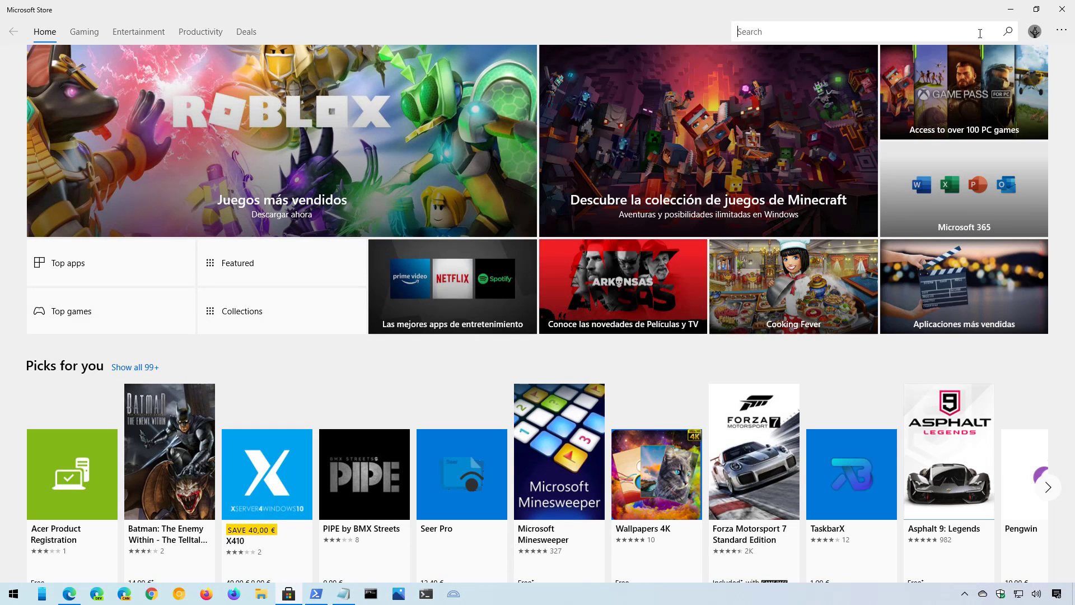
{"action": "type", "text": "u"}
{"action": "type", "text": "bu"}
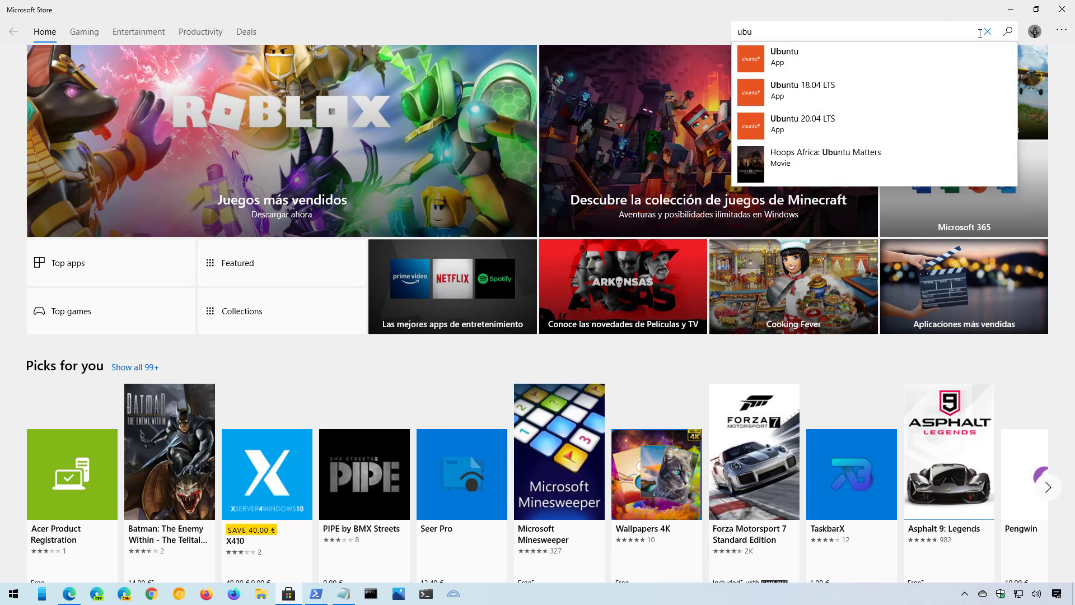
{"action": "type", "text": "ntu"}
{"action": "key", "text": "Return"}
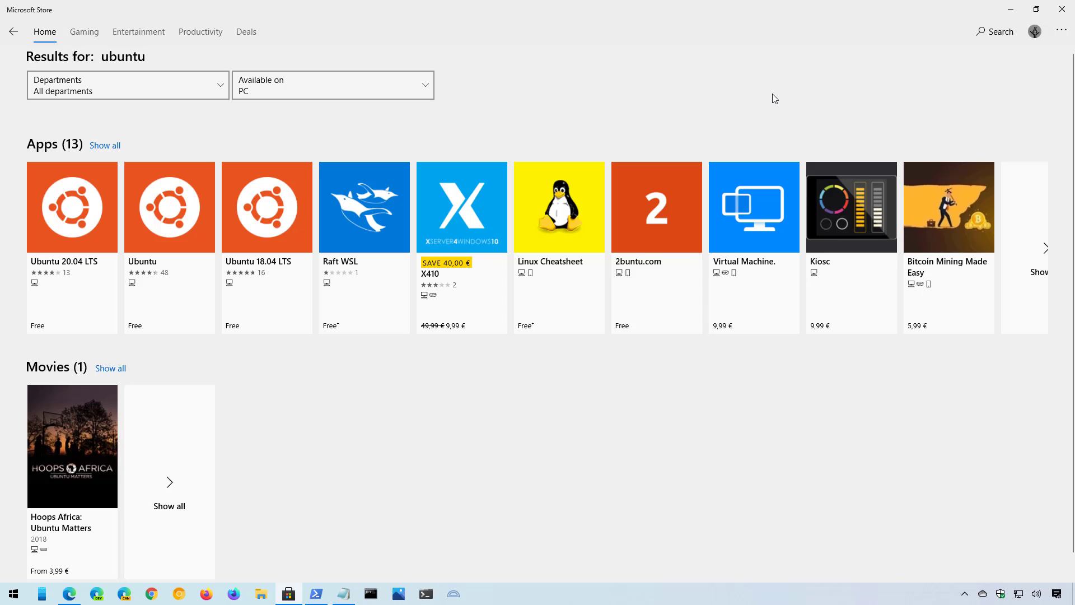
{"action": "left_click", "coordinate": [81, 301]}
{"action": "left_click", "coordinate": [890, 75]}
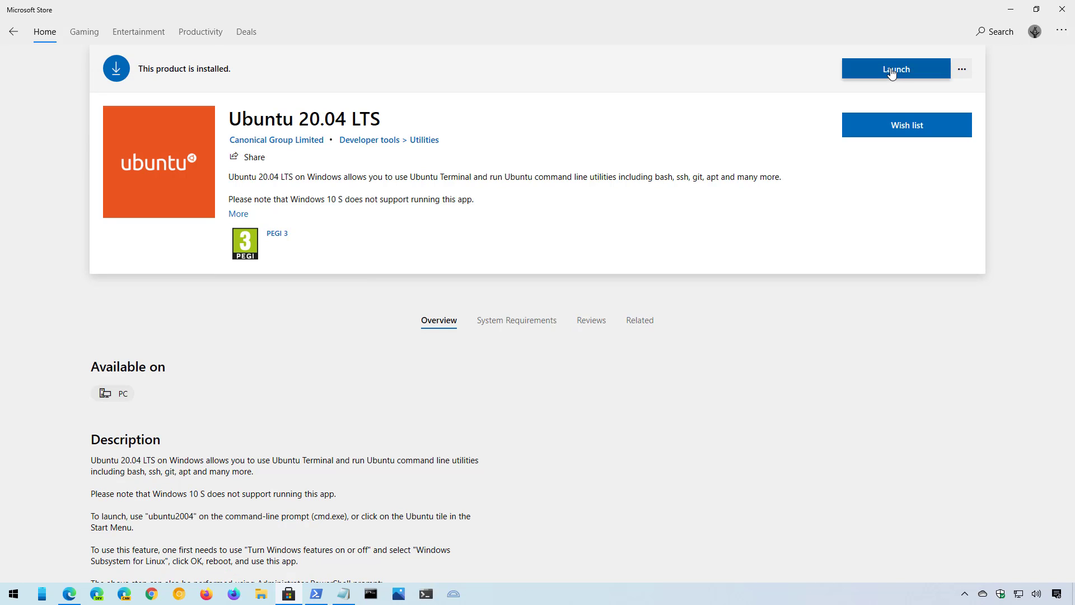
Step: Launch Ubuntu 20.04 LTS and create its UNIX username and password at first run
{"action": "left_click", "coordinate": [893, 73]}
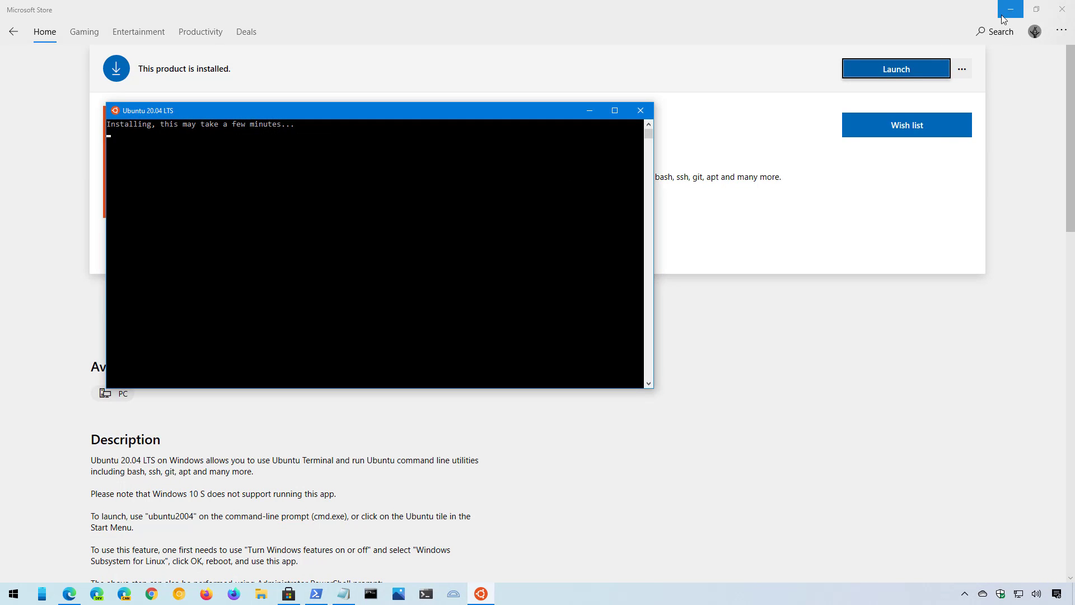
{"action": "left_click", "coordinate": [1011, 10]}
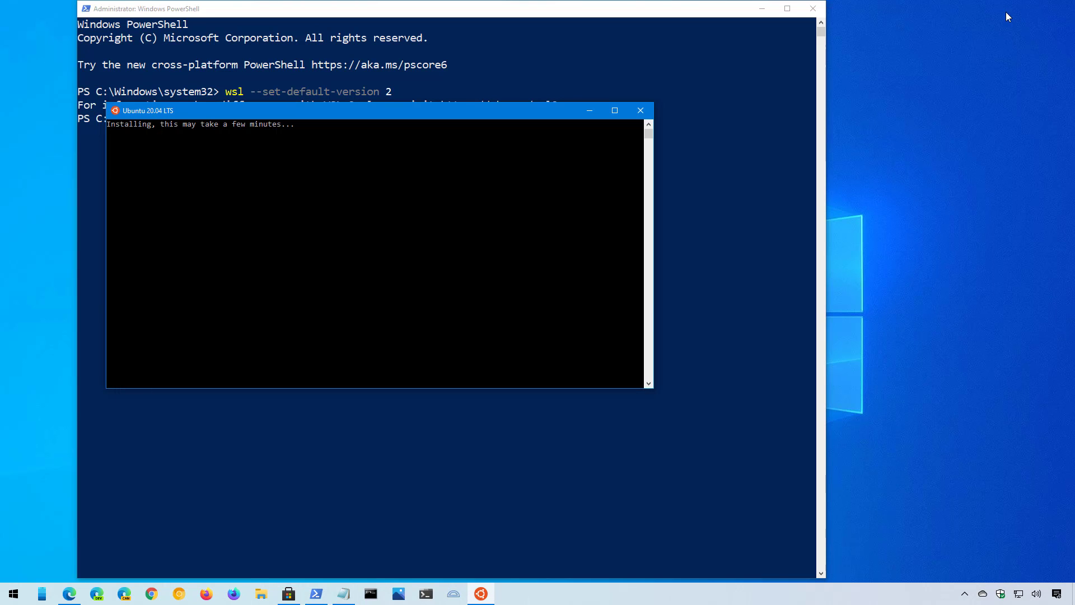
{"action": "left_click", "coordinate": [764, 9]}
{"action": "left_click", "coordinate": [278, 190]}
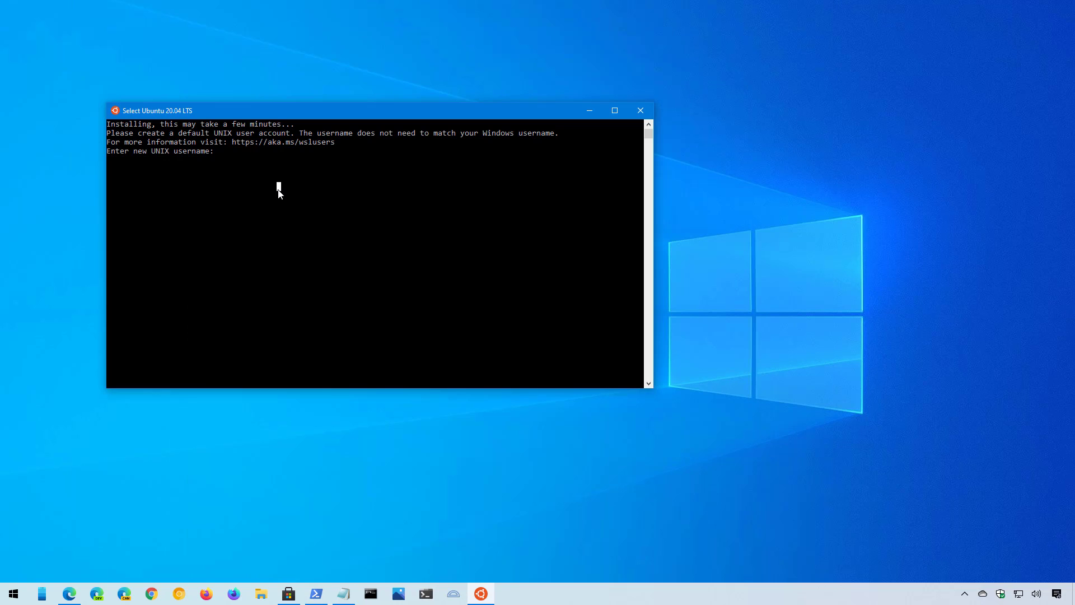
{"action": "key", "text": "Return"}
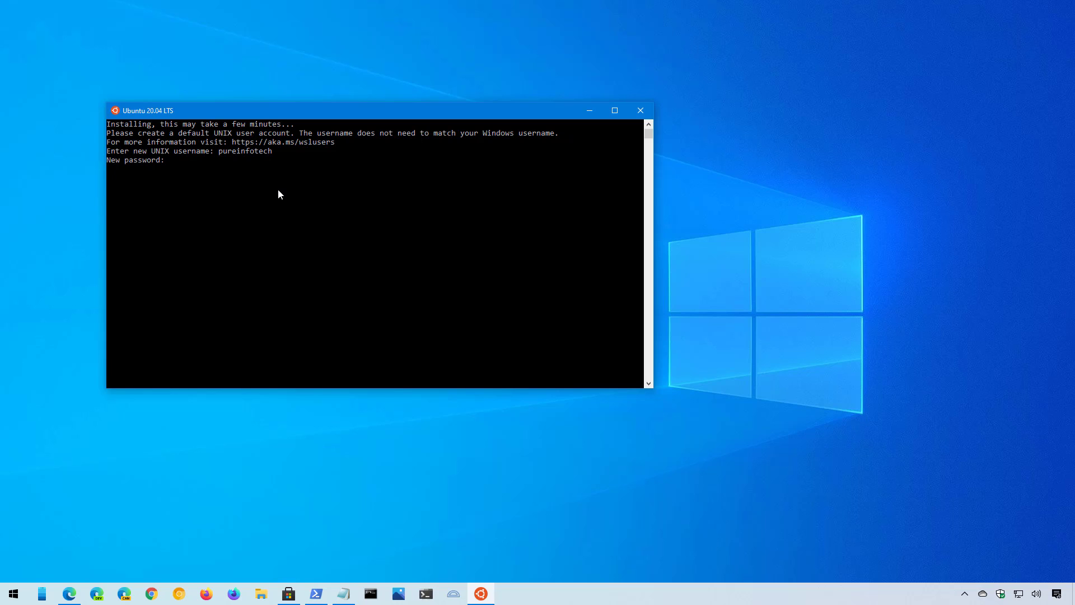
{"action": "key", "text": "Return"}
{"action": "key", "text": "Return"}
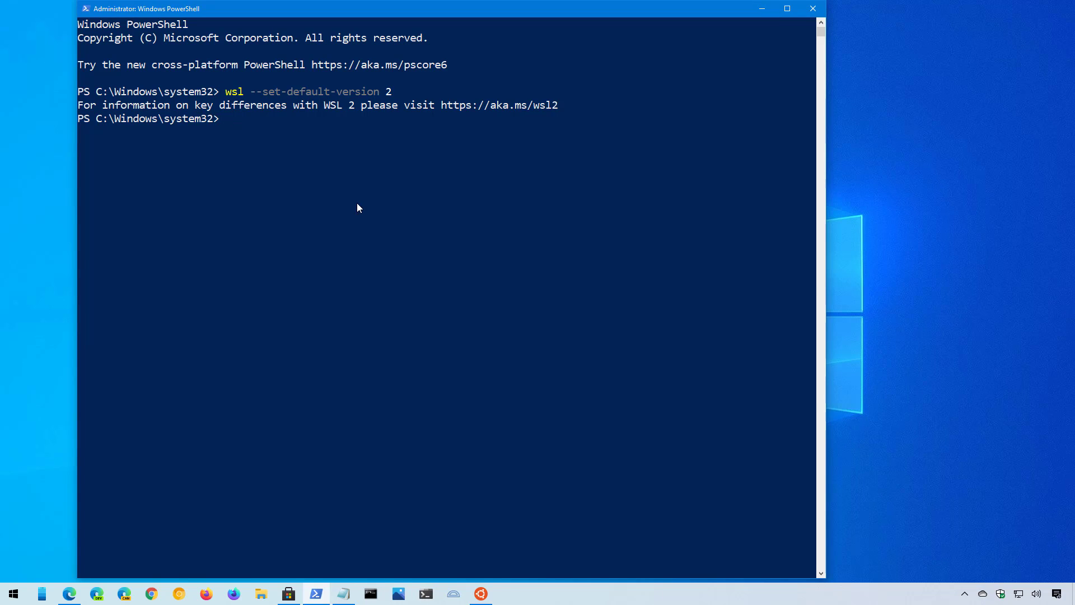
Step: Run wsl --list --verbose, showing Ubuntu-20.04 running under WSL version 2
{"action": "key", "text": "Return"}
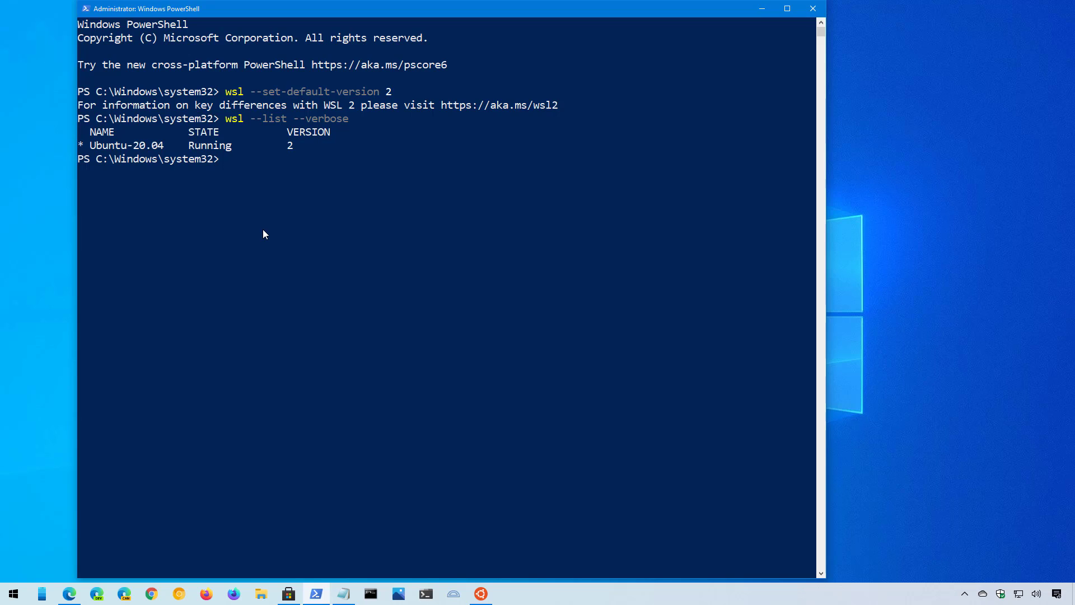
{"action": "type", "text": "wsl --set-version Ubuntu 2"}
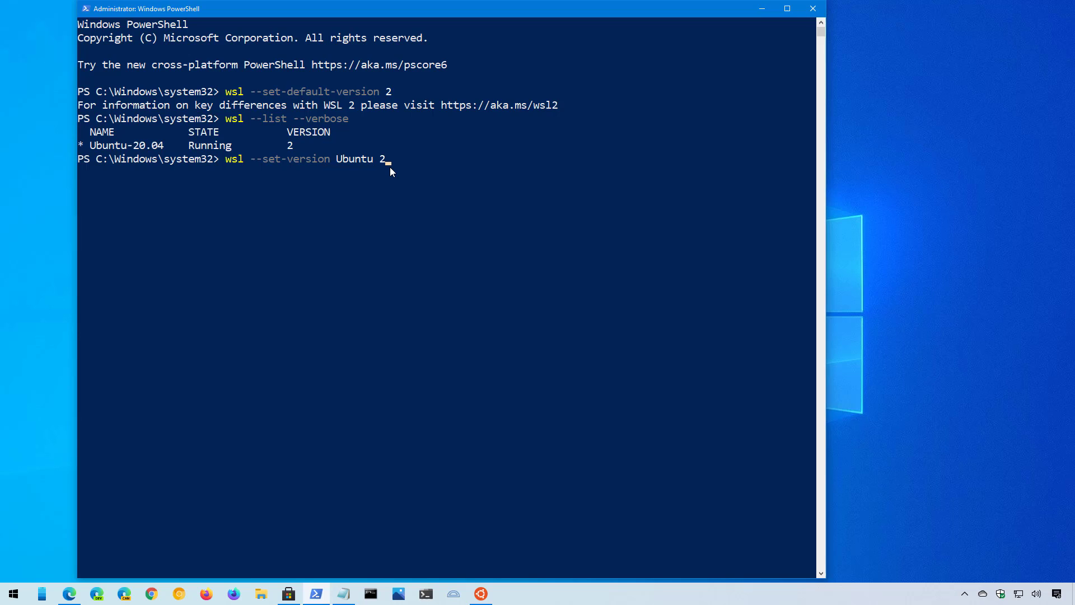
Step: Erase the unfinished 'wsl --set-version Ubuntu 2' command and run wsl -l -v instead
{"action": "key", "text": "BackSpace"}
{"action": "key", "text": "BackSpace"}
{"action": "key", "text": "BackSpace"}
{"action": "key", "text": "BackSpace"}
{"action": "key", "text": "BackSpace"}
{"action": "key", "text": "BackSpace"}
{"action": "key", "text": "BackSpace"}
{"action": "key", "text": "BackSpace"}
{"action": "type", "text": "-l "}
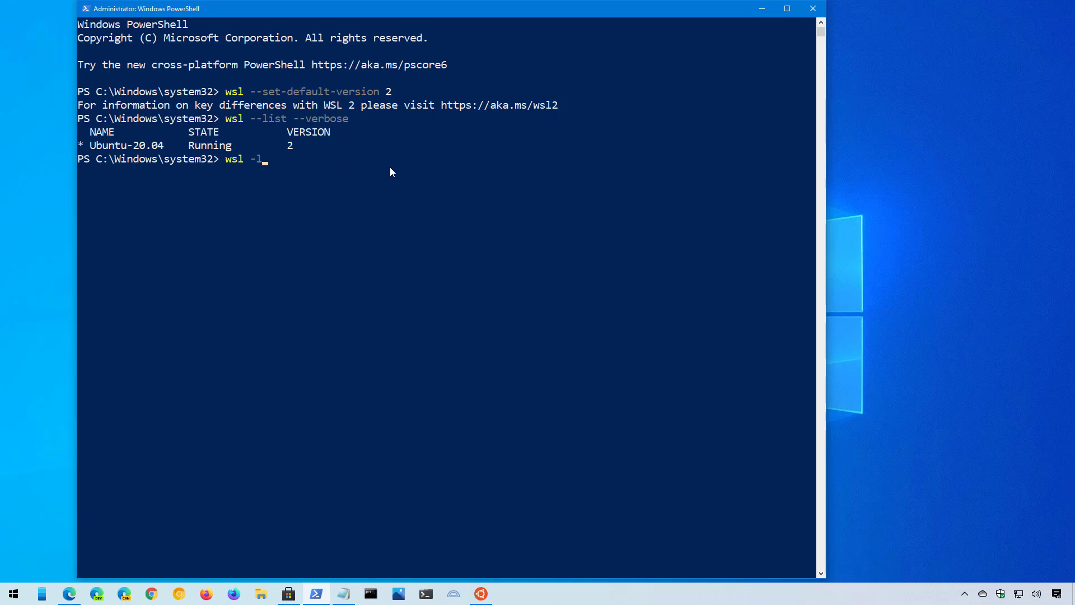
{"action": "type", "text": "-v"}
{"action": "key", "text": "Return"}
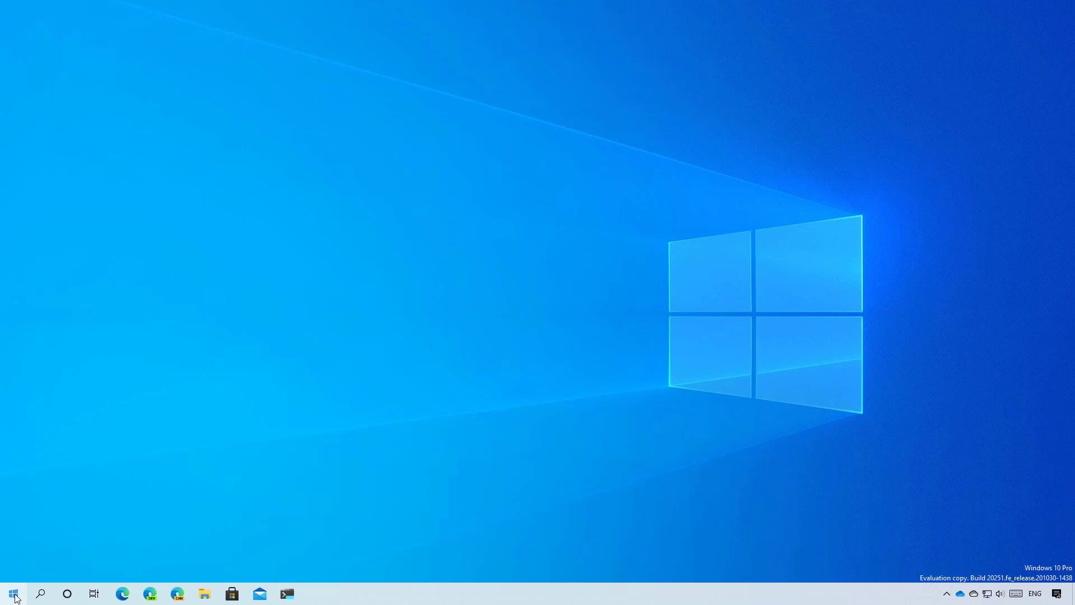
Step: View Settings > System > About (Windows 10 Pro 2004, build 20251.1), then minimize Settings
{"action": "left_click", "coordinate": [13, 594]}
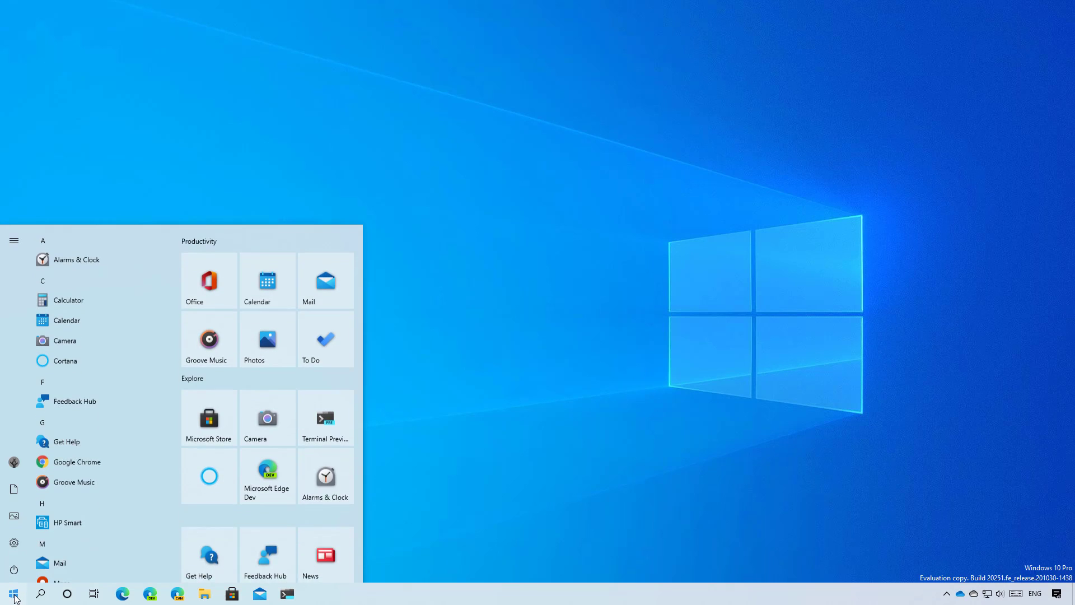
{"action": "left_click", "coordinate": [18, 546]}
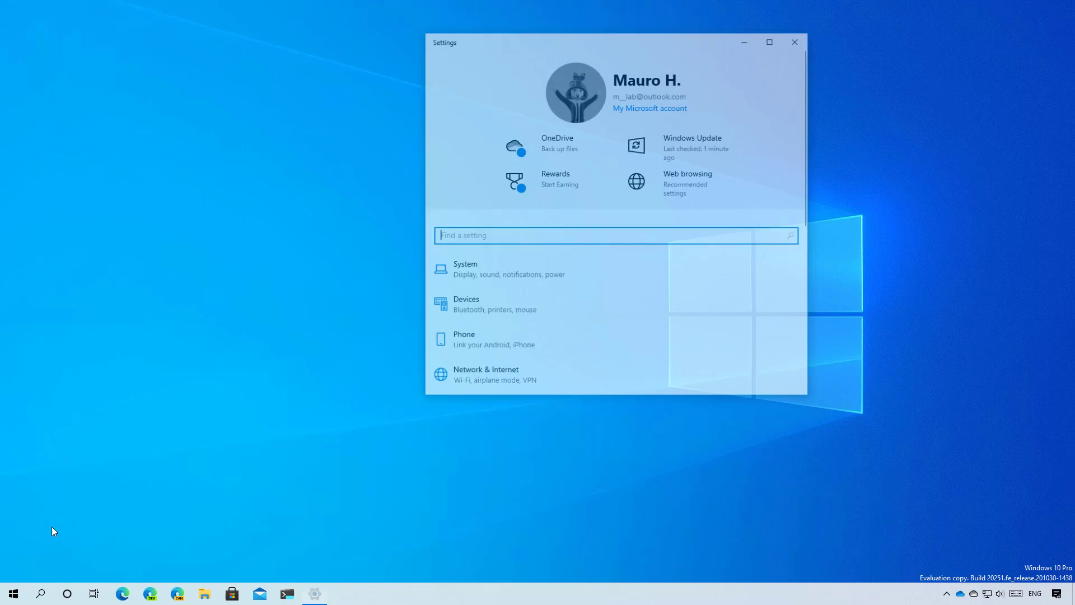
{"action": "double_click", "coordinate": [637, 34]}
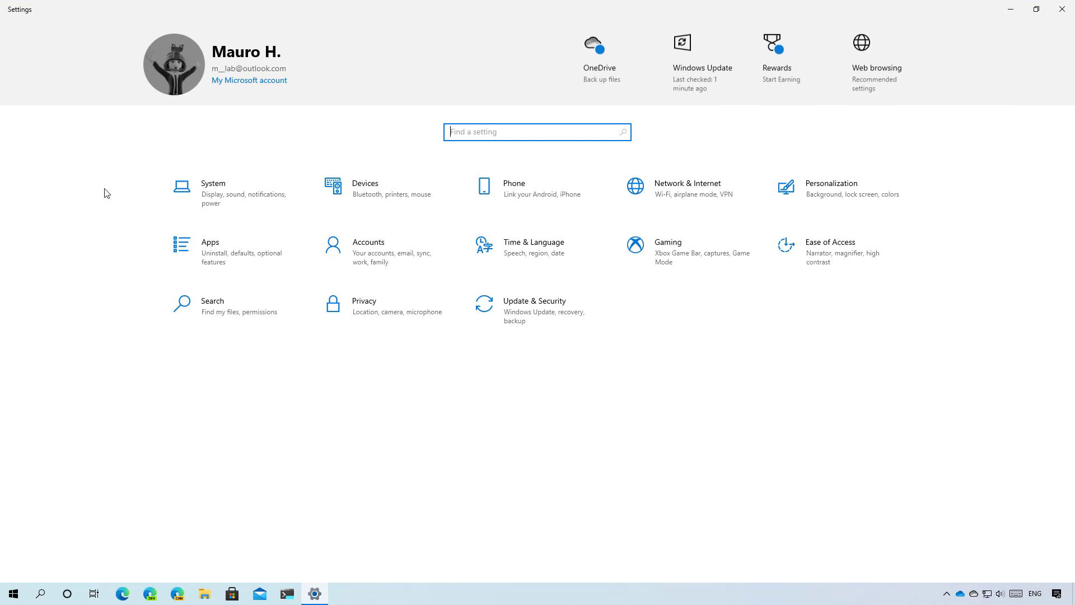
{"action": "left_click", "coordinate": [221, 204]}
{"action": "left_click", "coordinate": [87, 450]}
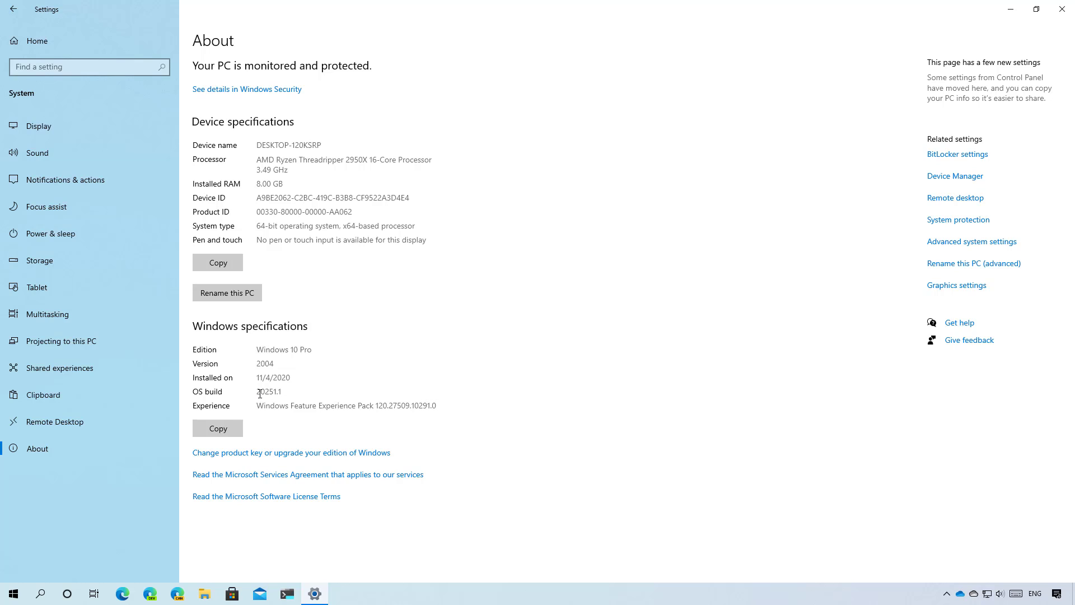
{"action": "left_click", "coordinate": [1010, 9]}
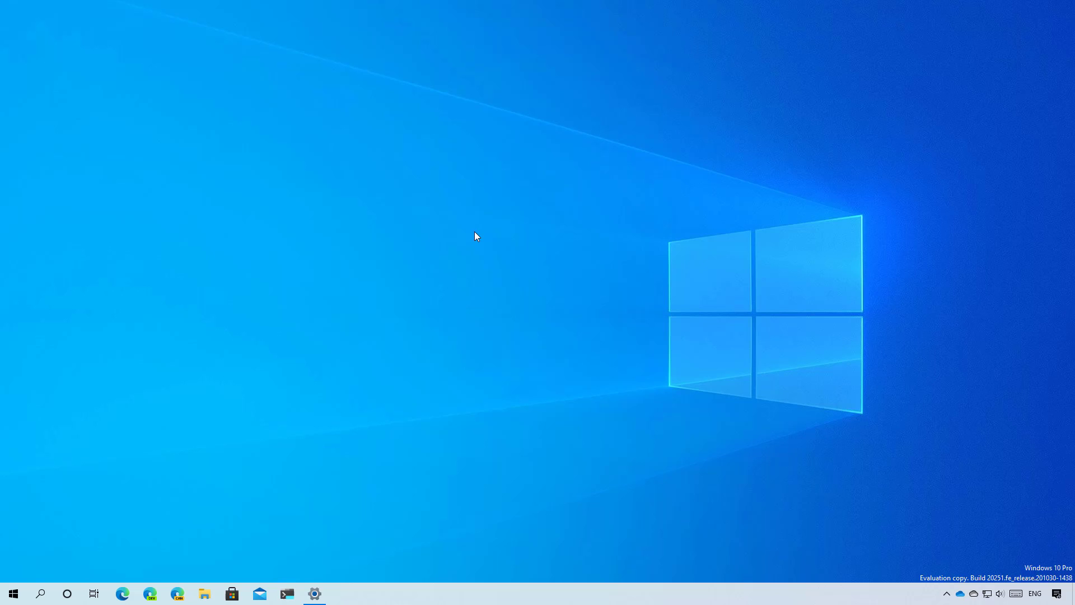
Step: Launch Windows PowerShell as administrator and make its window shorter
{"action": "key", "text": "super"}
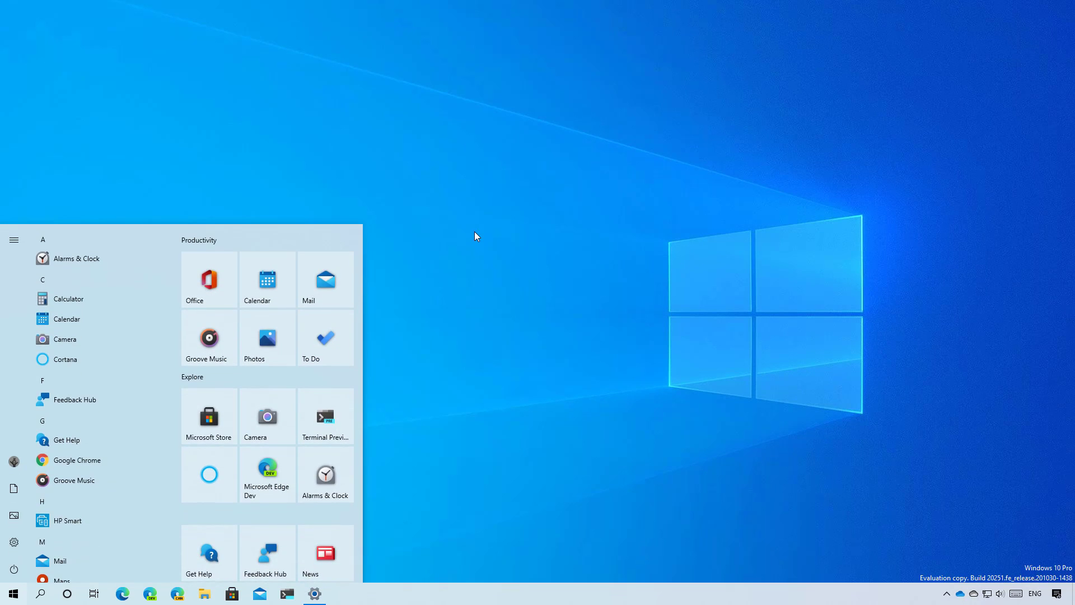
{"action": "type", "text": "power"}
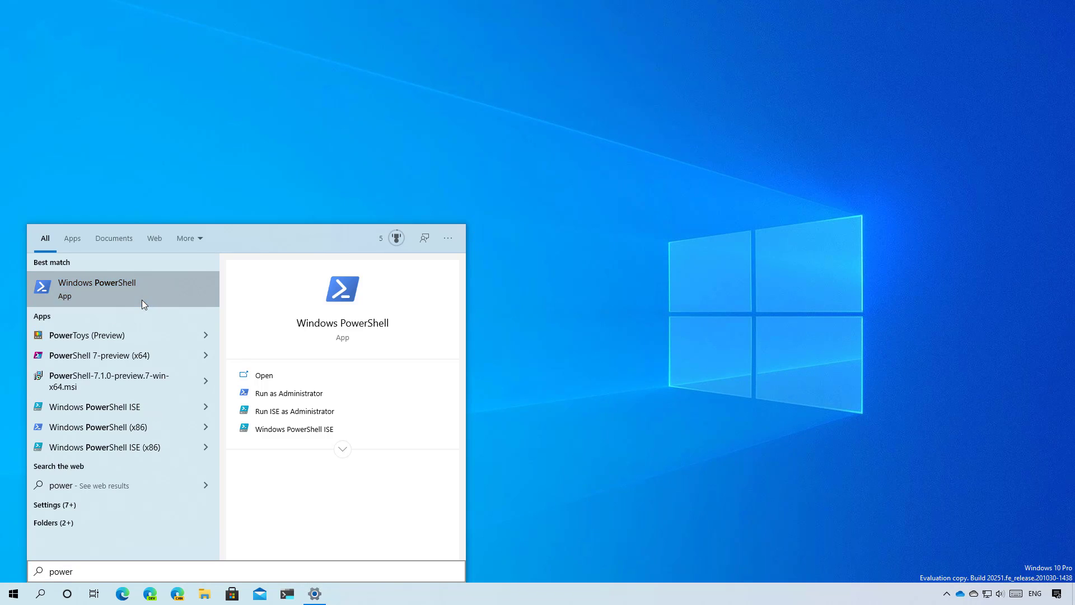
{"action": "right_click", "coordinate": [142, 300]}
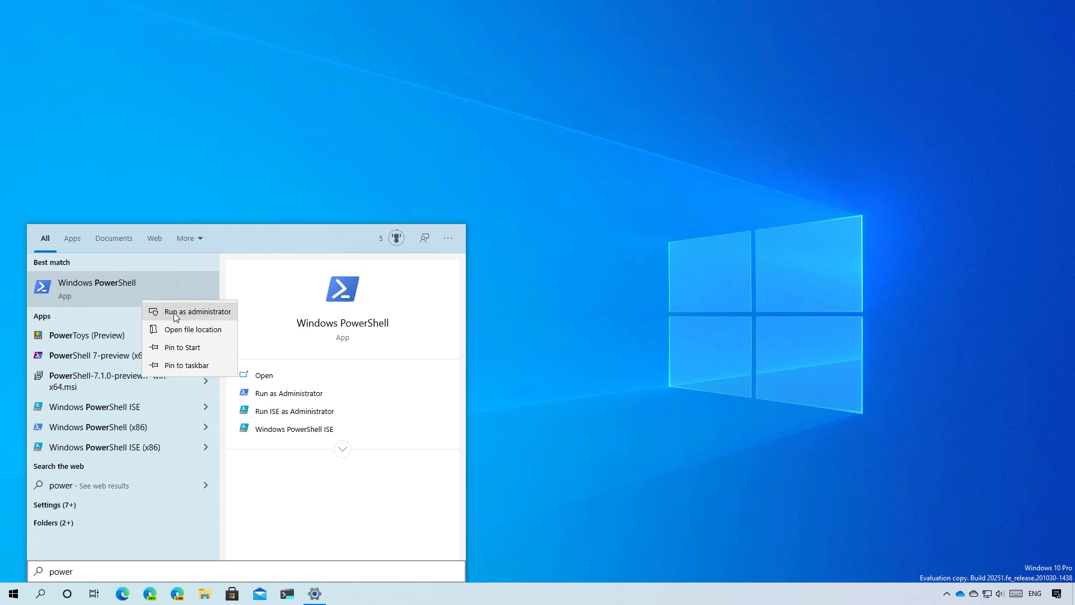
{"action": "left_click", "coordinate": [174, 313]}
{"action": "left_click", "coordinate": [482, 361]}
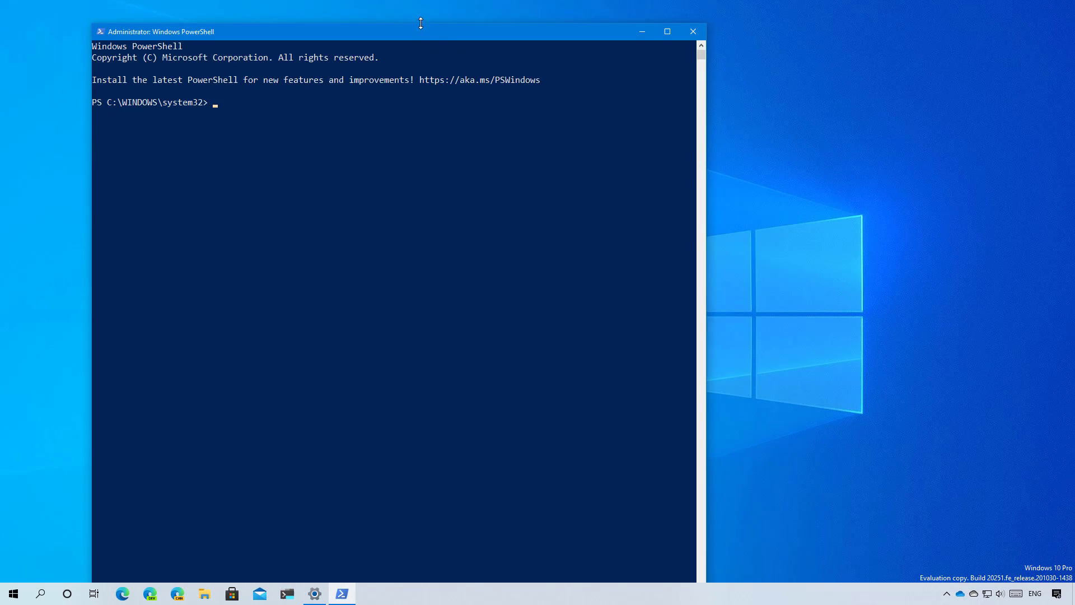
{"action": "mouse_move", "coordinate": [420, 24]}
{"action": "left_mouse_down"}
{"action": "mouse_move", "coordinate": [415, 158]}
{"action": "mouse_move", "coordinate": [401, 105]}
{"action": "left_mouse_up"}
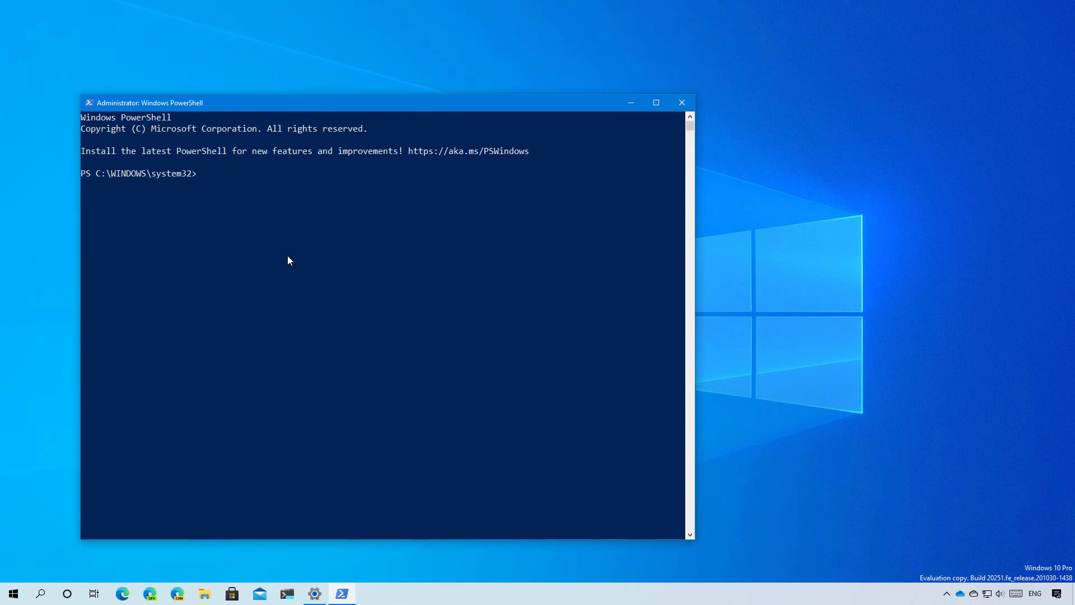
{"action": "type", "text": "wsl --install"}
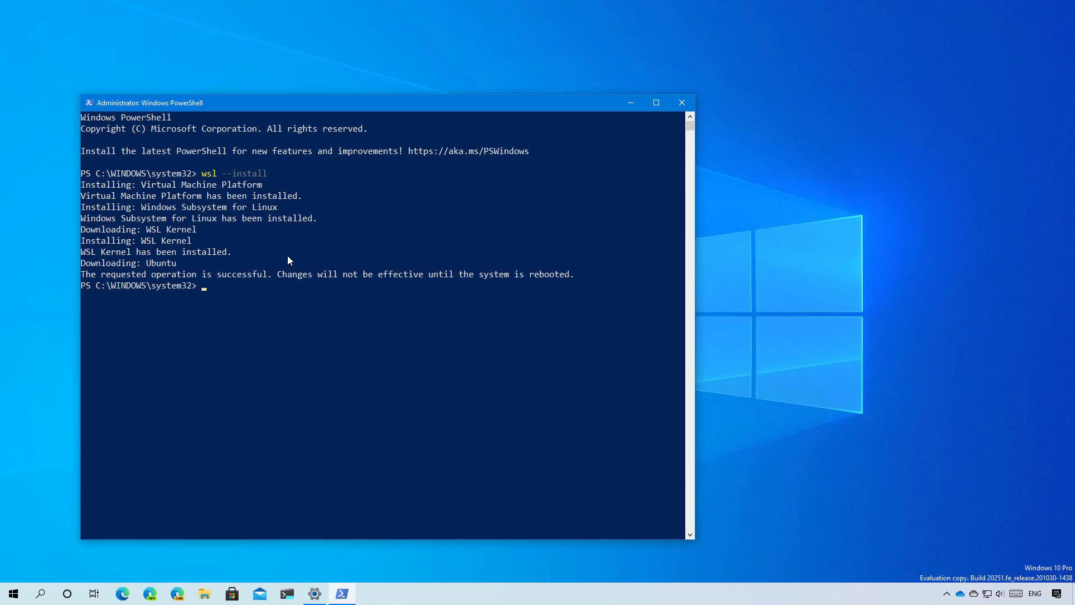
Step: Restart Windows using the Start menu power options
{"action": "left_click", "coordinate": [13, 593]}
{"action": "left_click", "coordinate": [15, 570]}
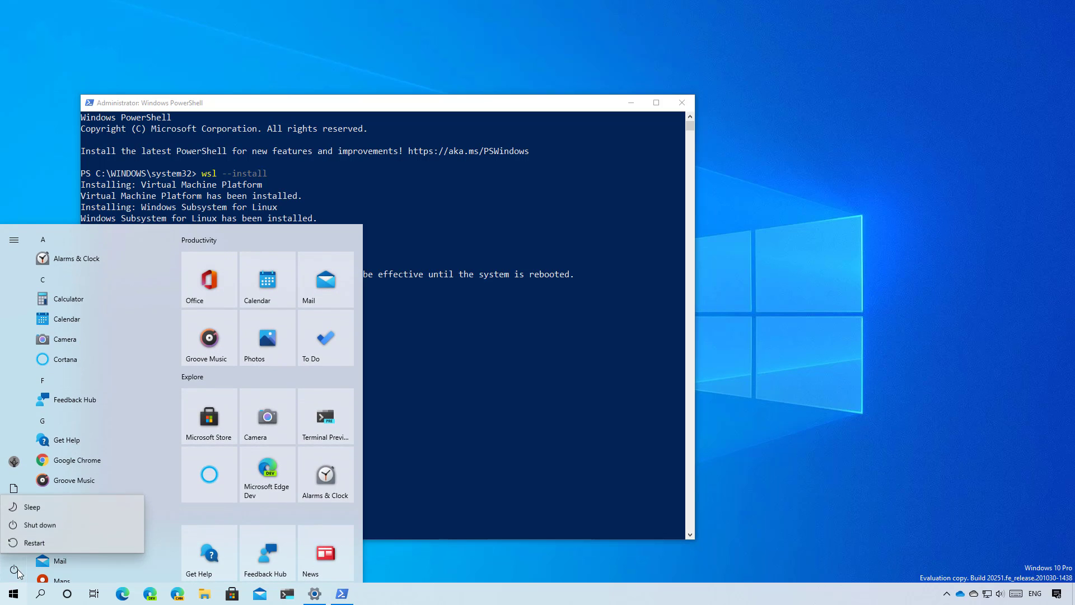
{"action": "left_click", "coordinate": [39, 542]}
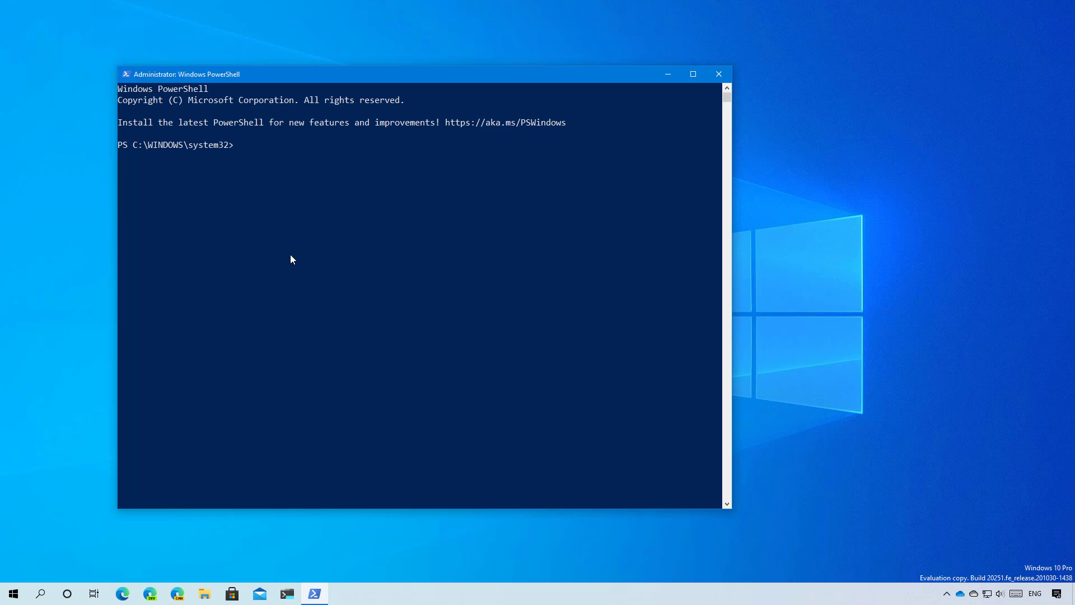
{"action": "type", "text": "wsl "}
{"action": "type", "text": "--list --onl"}
{"action": "type", "text": "ine"}
Step: List online WSL distributions with wsl --list --online, showing Ubuntu, Debian and kali-linux
{"action": "key", "text": "Return"}
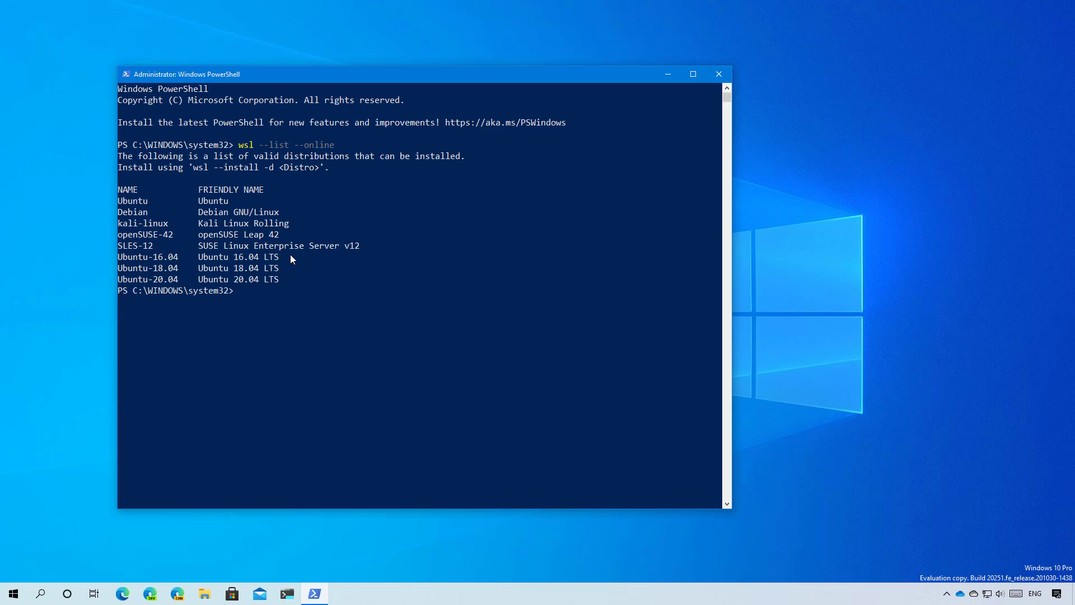
{"action": "type", "text": "wsl "}
{"action": "type", "text": "--install "}
{"action": "type", "text": "-d kali-linux"}
Step: Install kali-linux with wsl --install -d, then close its failed launch console
{"action": "left_click", "coordinate": [382, 301]}
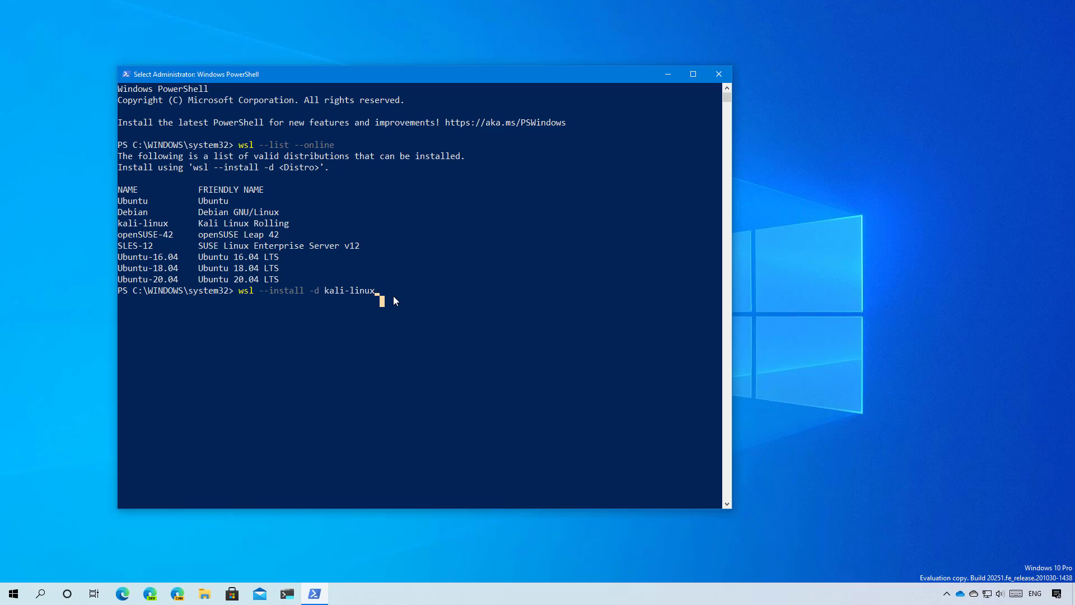
{"action": "key", "text": "Return"}
{"action": "key", "text": "Return"}
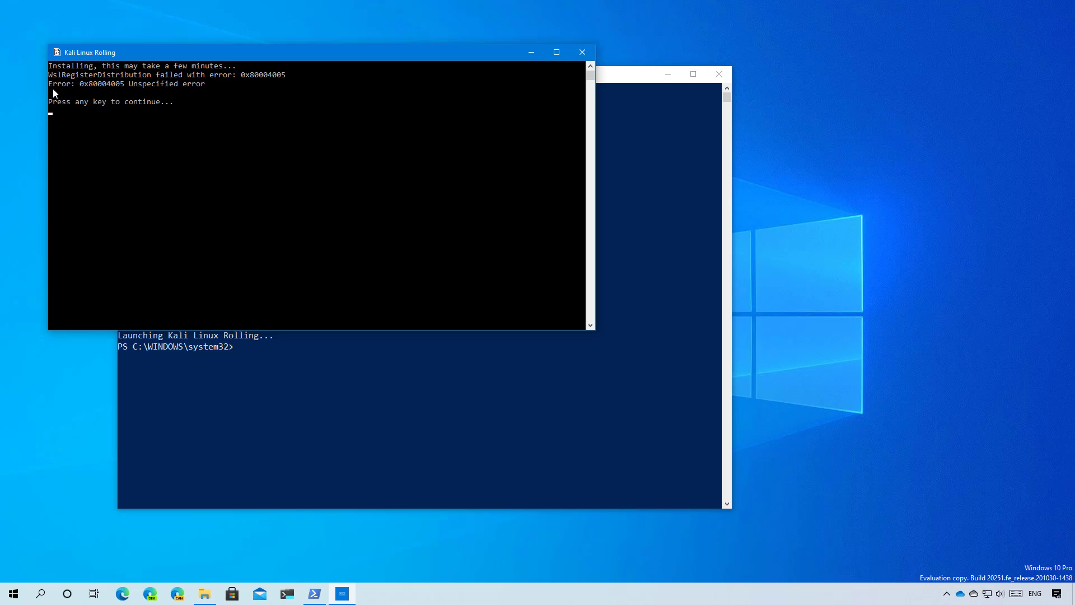
{"action": "left_click", "coordinate": [581, 52]}
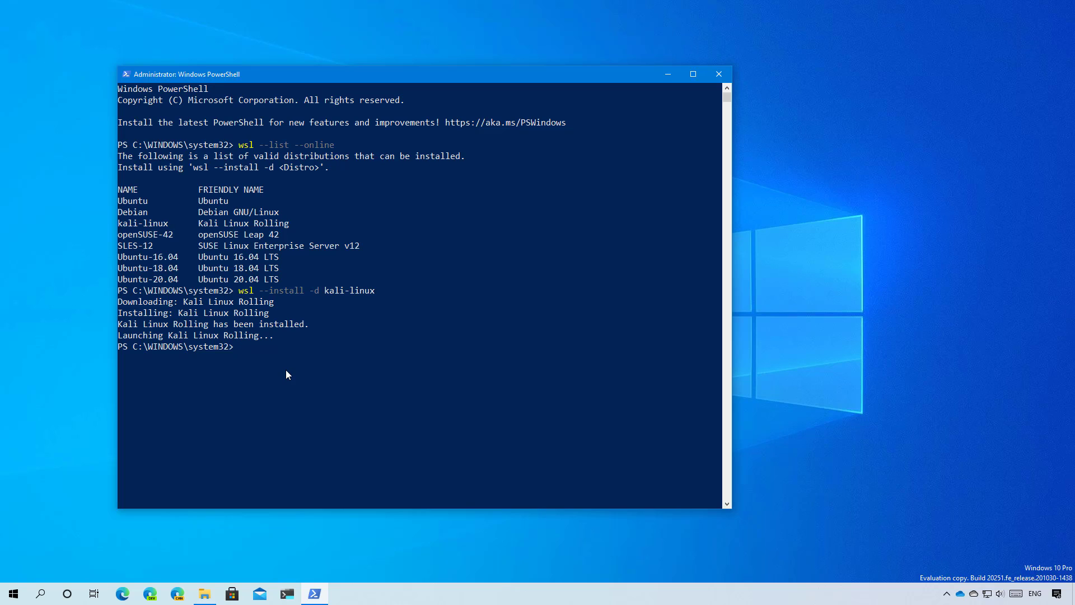
{"action": "type", "text": "wsl --update"}
Step: Update WSL to kernel 5.4.72, shut WSL down, and show the desktop
{"action": "key", "text": "Return"}
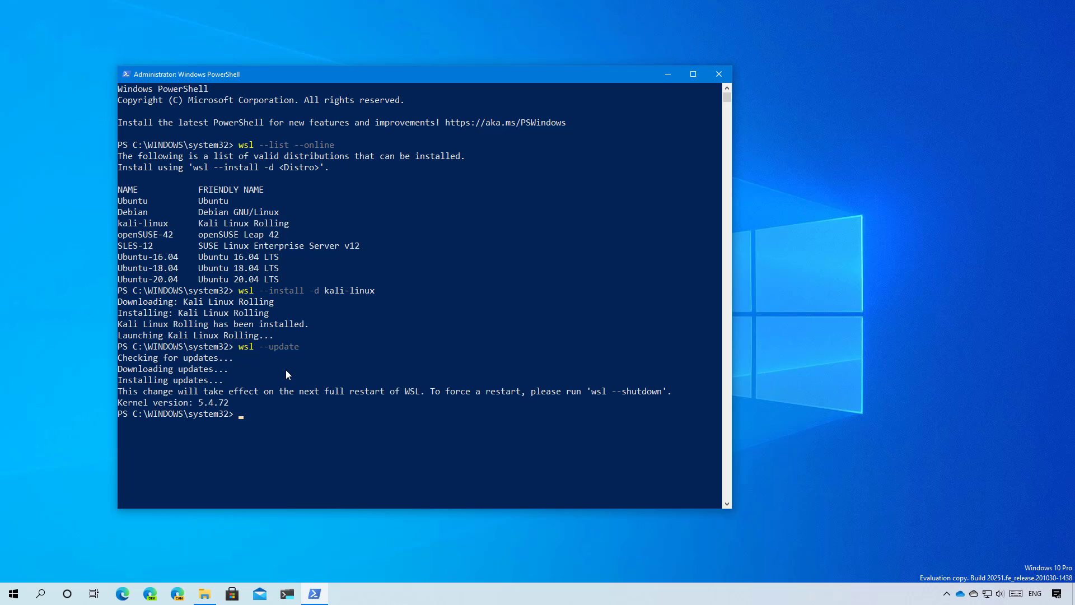
{"action": "type", "text": "wsl"}
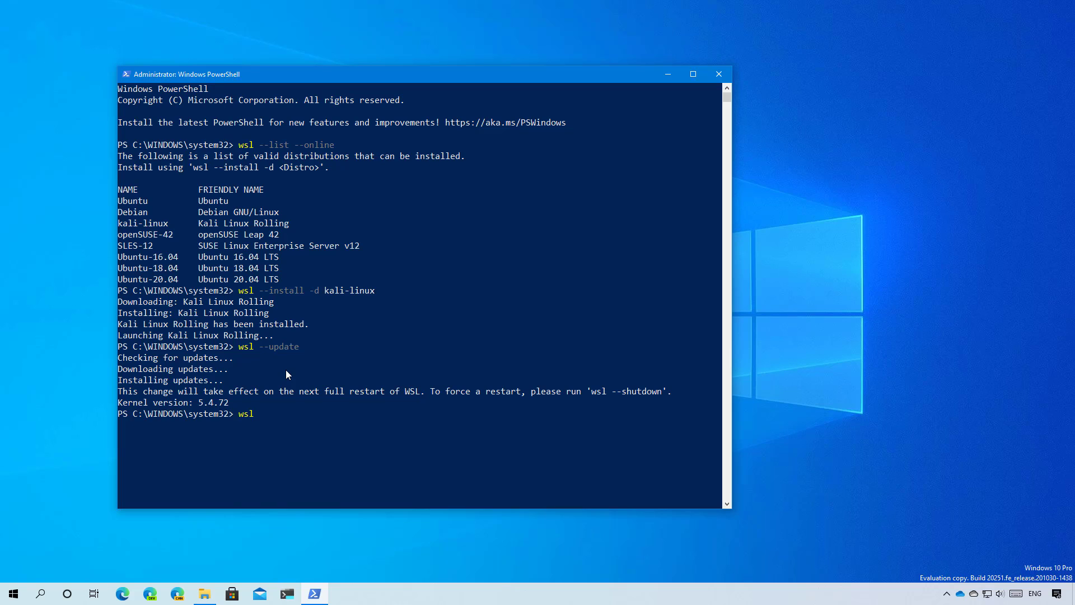
{"action": "type", "text": " --"}
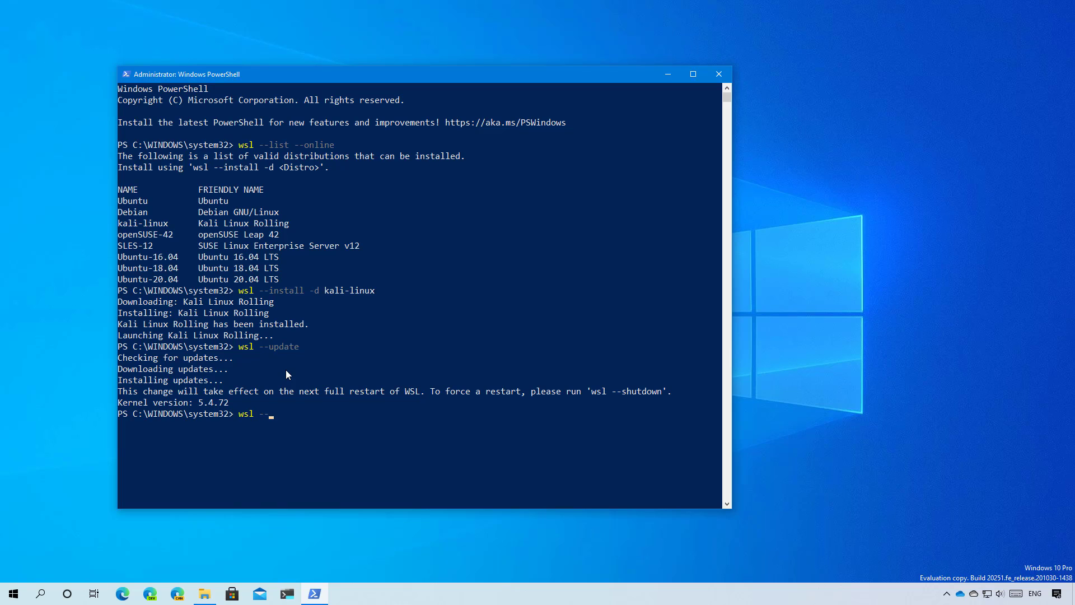
{"action": "type", "text": "shutdown"}
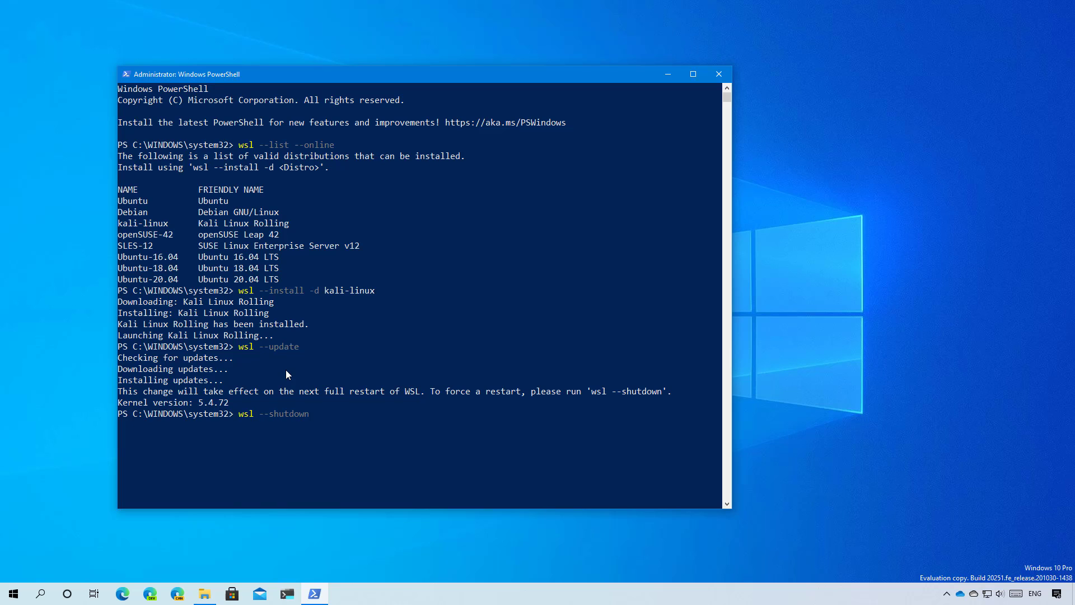
{"action": "key", "text": "Return"}
{"action": "left_click", "coordinate": [276, 457]}
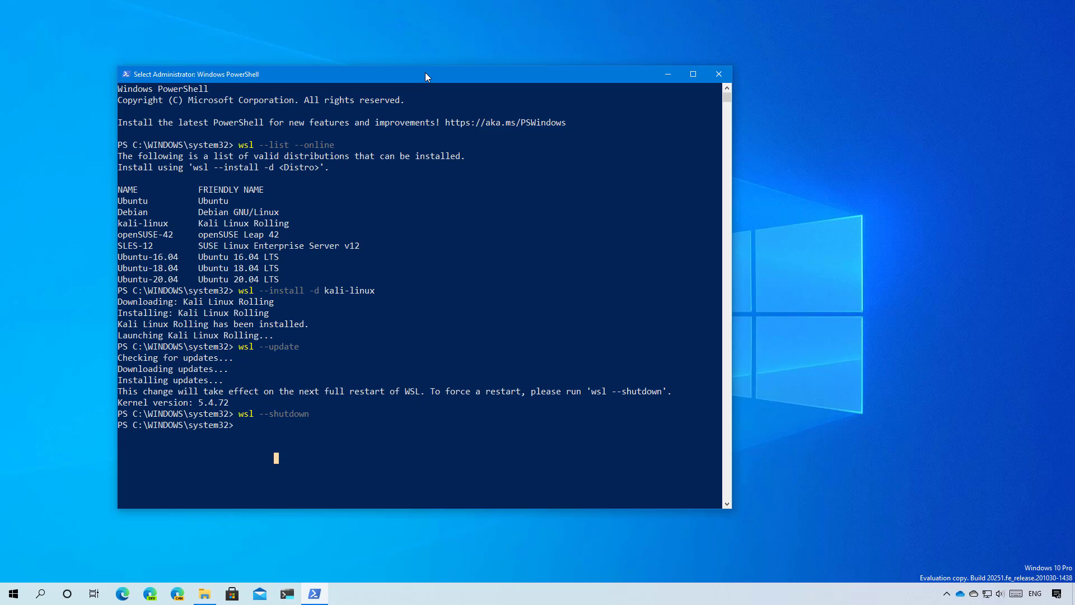
{"action": "key", "text": "super+d"}
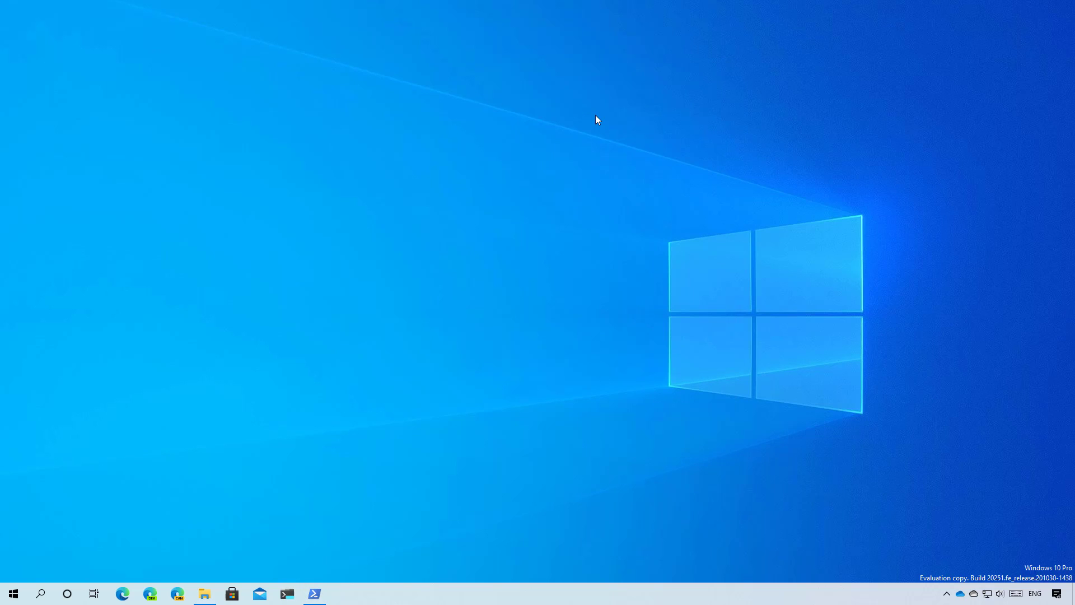